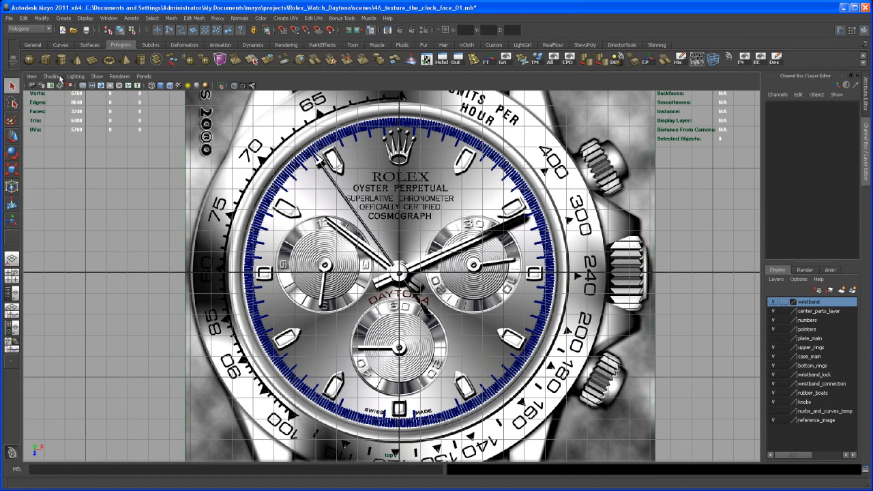
Step: Create polygon text reading ROLEX in Baskerville Old Face, with quads and a count of 1000
left_click(63, 18)
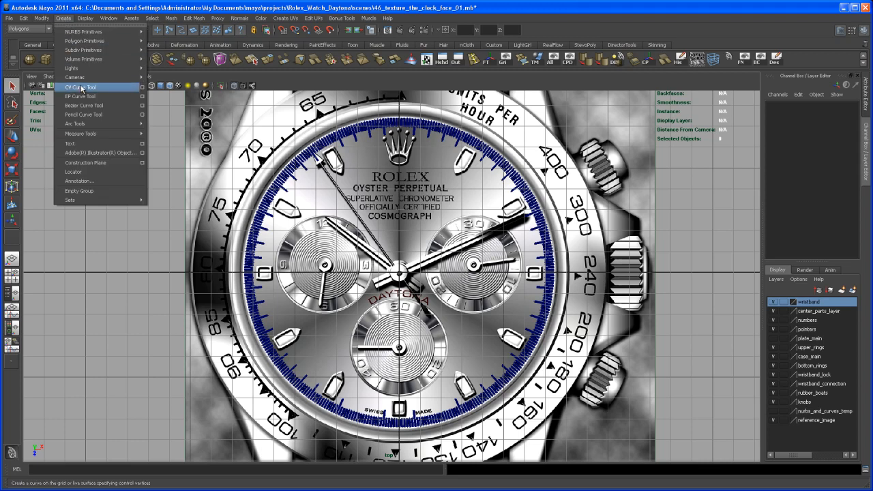
left_click(142, 143)
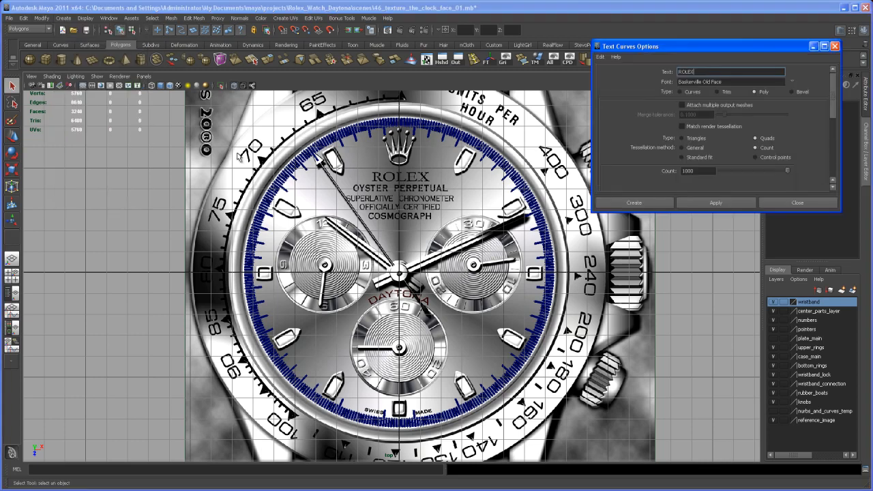
left_click_drag(697, 72, 666, 73)
type("RO")
left_click(671, 207)
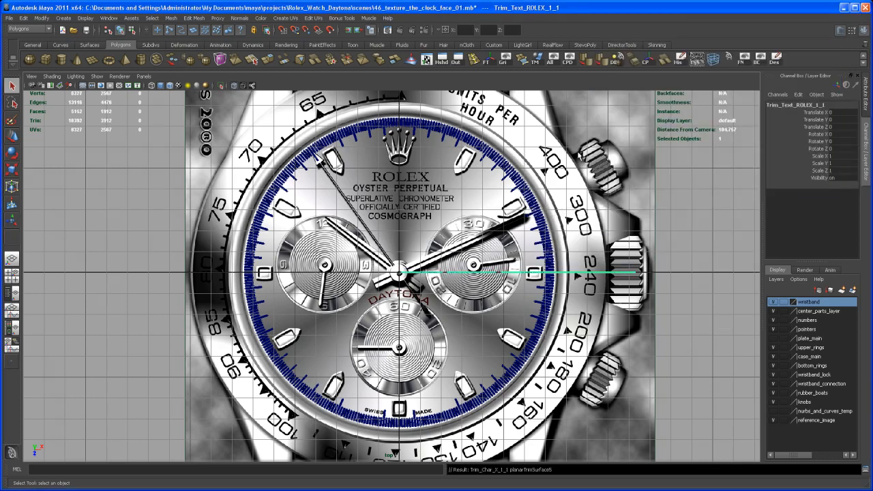
Step: Group the ROLEX text curves together with their trimmed text mesh
key("space")
key("space")
middle_click_drag(564, 232, 544, 251, "alt")
left_click(12, 293)
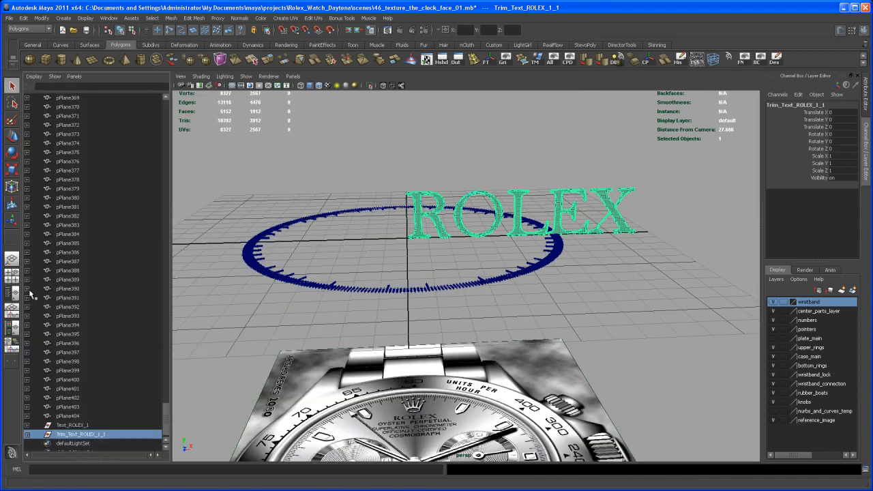
scroll(164, 408, "down", 1)
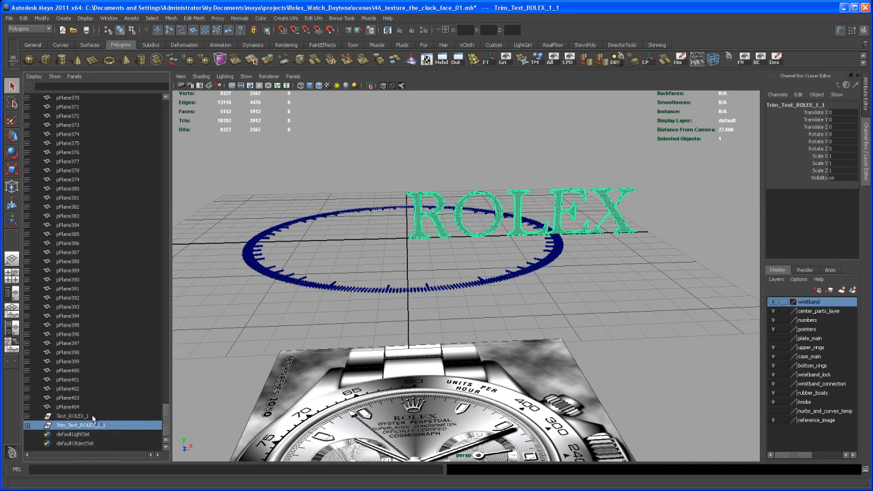
left_click(72, 416)
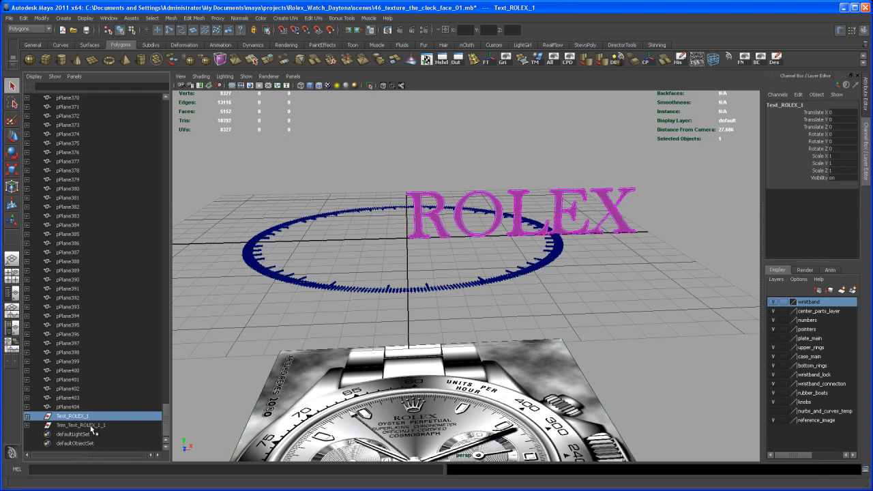
left_click(81, 425, "ctrl")
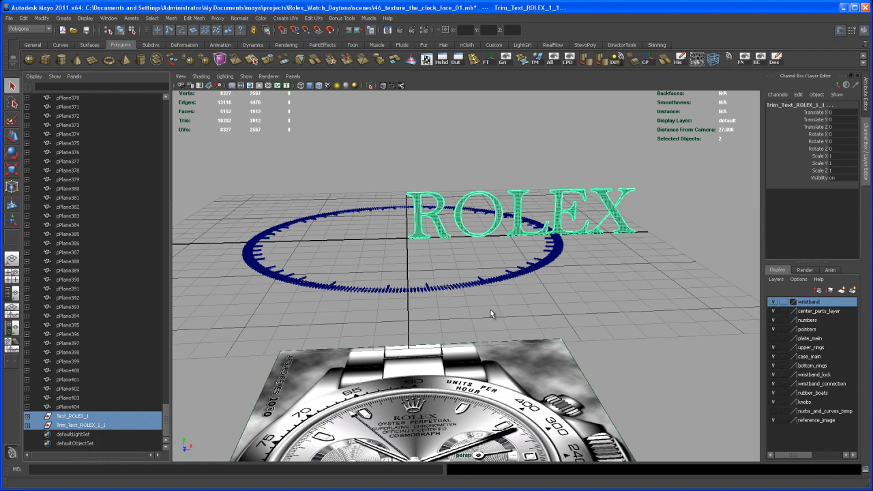
key("ctrl+g")
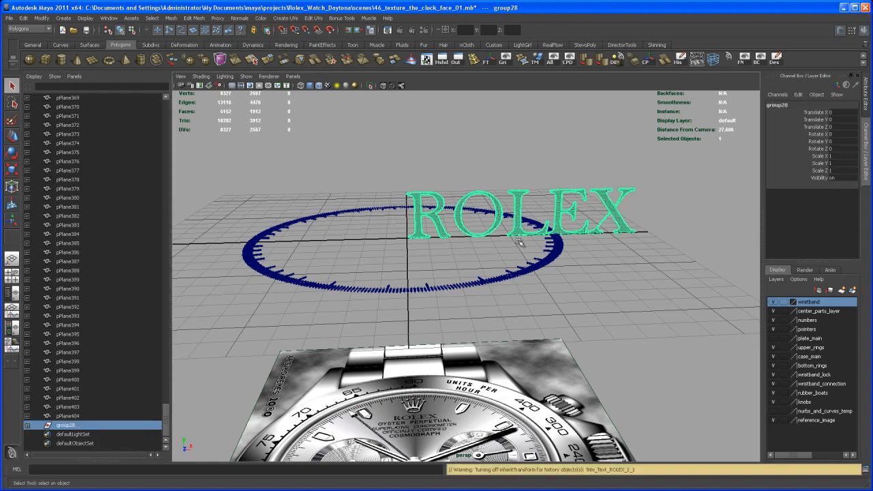
Step: Center the ROLEX group's pivot and set its Rotate X to -90 so the text lies flat
key("w")
middle_click_drag(539, 216, 589, 280, "alt")
left_click(648, 61)
left_click_drag(592, 252, 599, 263, "alt")
key("e")
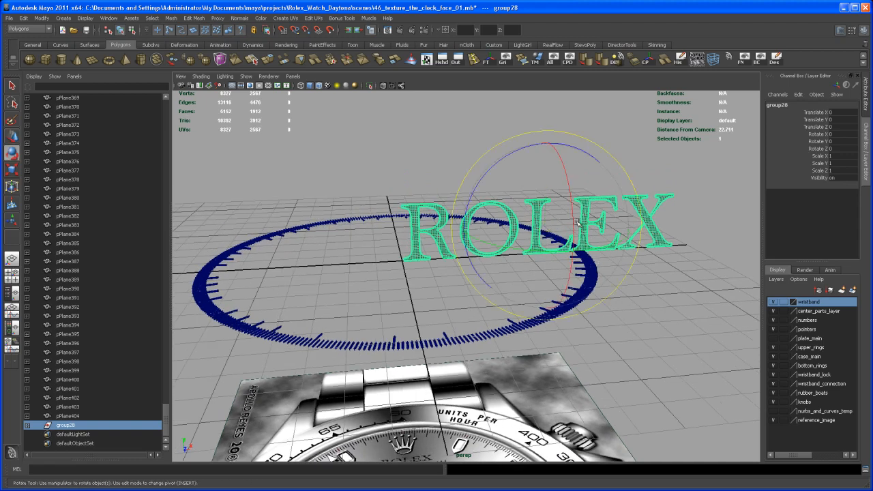
left_click_drag(573, 224, 591, 197)
left_click(857, 133)
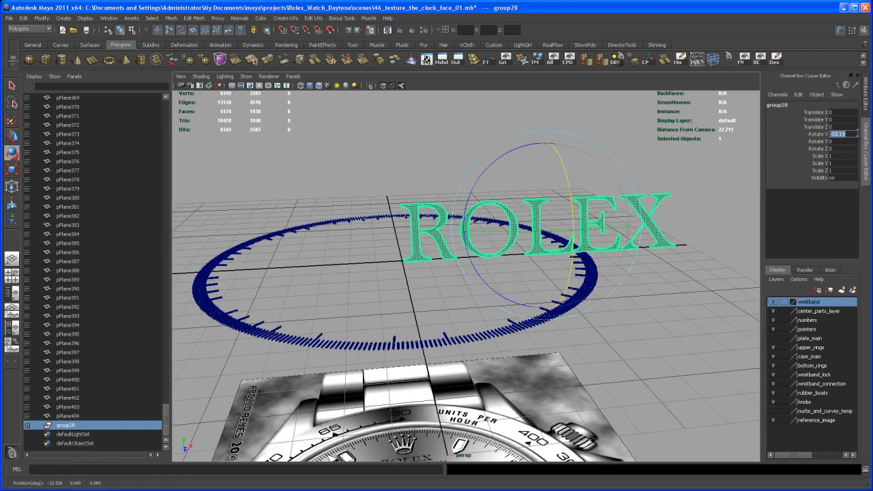
type("-90")
key("Return")
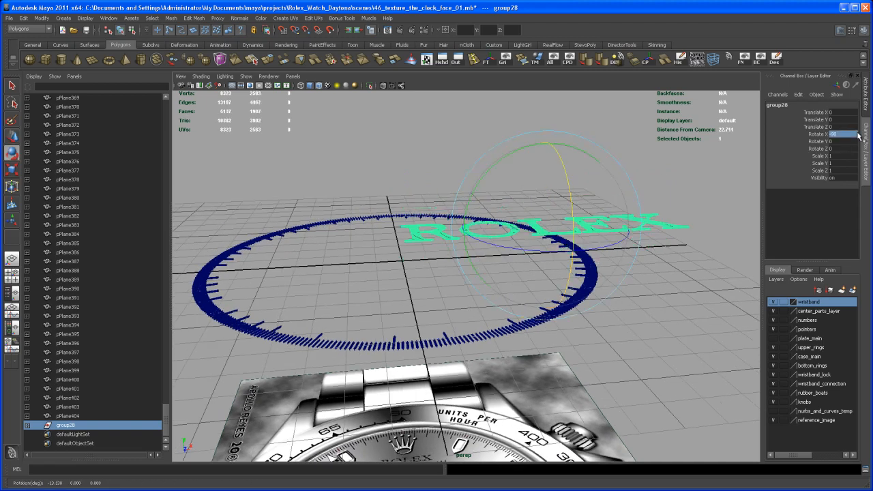
Step: Snap the ROLEX group onto the grid plane and centre line, with Translate X about -5.681 and Translate Y -1.1
key("w")
left_click_drag(563, 182, 539, 180, "alt")
right_click_drag(539, 180, 551, 179, "alt")
left_click_drag(552, 178, 530, 193, "alt")
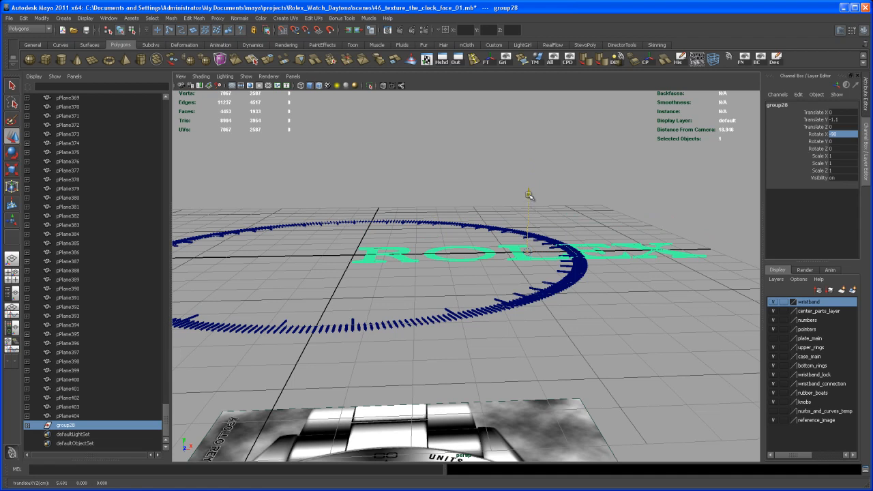
left_click_drag(586, 252, 471, 358)
scroll(437, 289, "up", 2)
right_click_drag(471, 358, 513, 405, "alt")
middle_click_drag(513, 405, 584, 347, "alt")
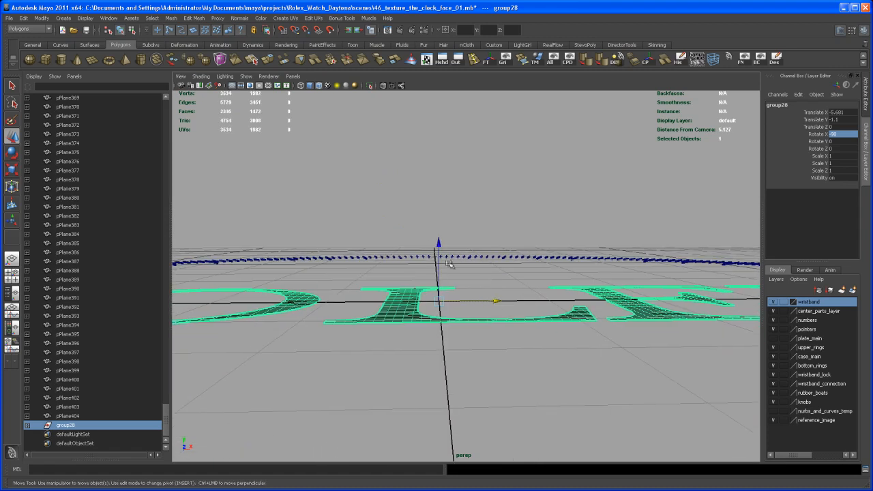
mouse_move(438, 247)
left_mouse_down()
mouse_move(437, 287)
mouse_move(439, 259)
mouse_move(458, 318)
mouse_move(433, 255)
left_mouse_up()
key("ctrl+z")
Step: In the top view, move the ROLEX group up over the dial's reference lettering, to about -3.168 in Z
key("space")
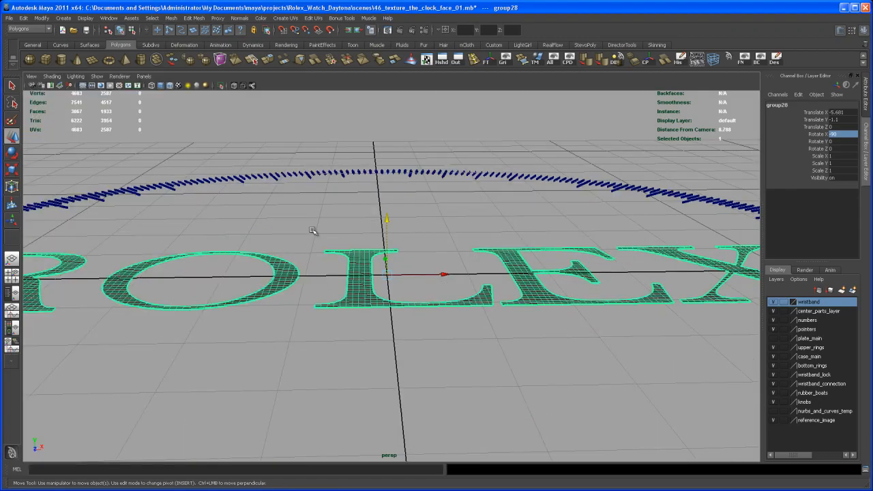
left_click(12, 275)
key("space")
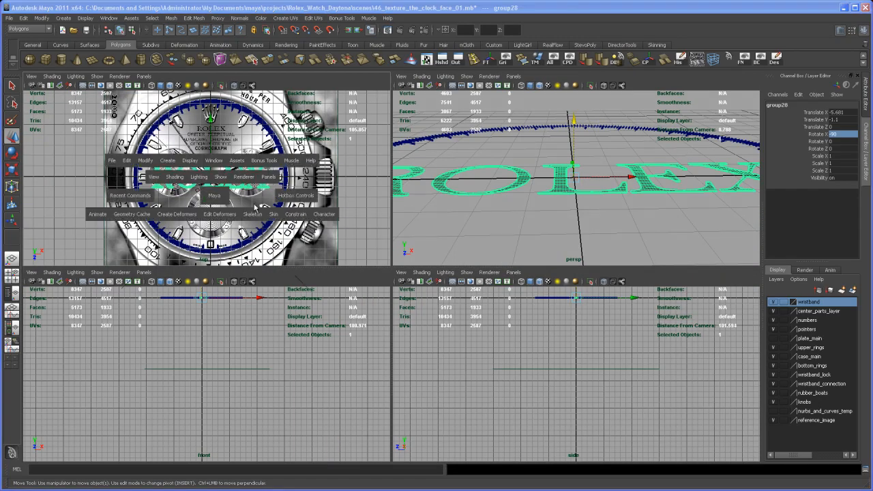
mouse_move(316, 273)
middle_mouse_down("alt")
mouse_move(399, 269)
mouse_move(311, 266)
middle_mouse_up("alt")
right_click_drag(312, 266, 565, 363, "alt")
middle_click_drag(564, 363, 548, 395, "alt")
right_click_drag(535, 393, 549, 388, "alt")
left_click_drag(374, 234, 373, 101)
middle_click_drag(389, 193, 397, 312, "alt")
right_click_drag(396, 312, 434, 317, "alt")
middle_click_drag(434, 317, 435, 337, "alt")
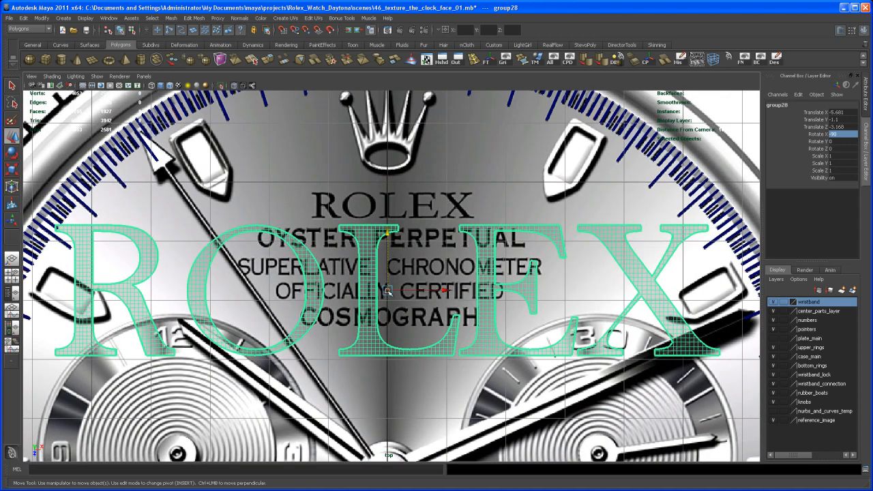
Step: Move the ROLEX group further along Z to about -4.444, onto the reference ROLEX lettering
left_click(398, 233)
key("ctrl+z")
left_click_drag(390, 233, 389, 156)
right_click_drag(397, 197, 525, 307, "alt")
middle_click_drag(525, 308, 509, 411, "alt")
Step: Scale the ROLEX group down uniformly to about 0.227 and shift it to about -4.604 in Z
key("r")
left_click_drag(366, 241, 260, 363)
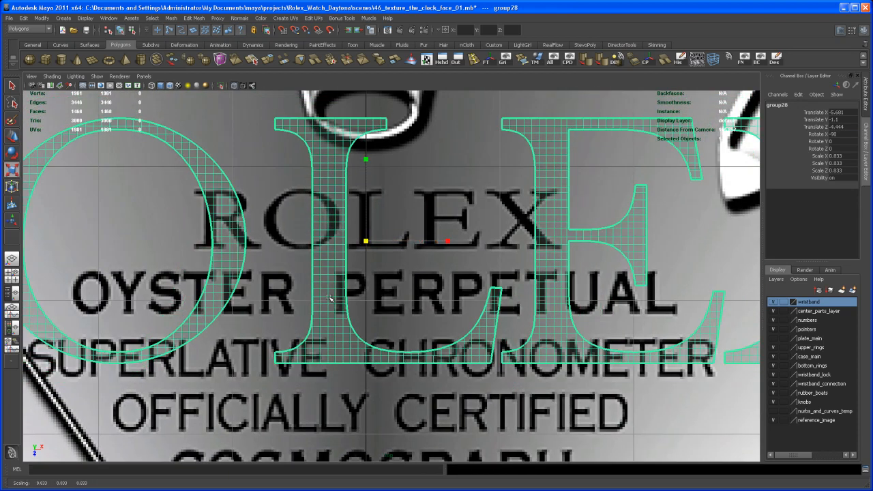
left_click_drag(366, 241, 258, 383)
left_click_drag(366, 241, 245, 363)
key("w")
left_click_drag(368, 226, 365, 205)
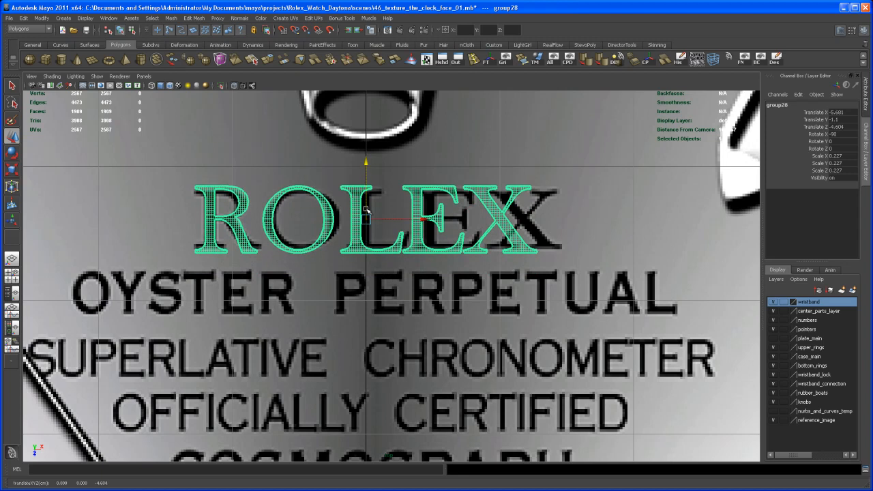
Step: Scale the ROLEX group to about 0.231, widen its X scale to about 0.244, and align it at about X -5.623, Z -4.614
key("r")
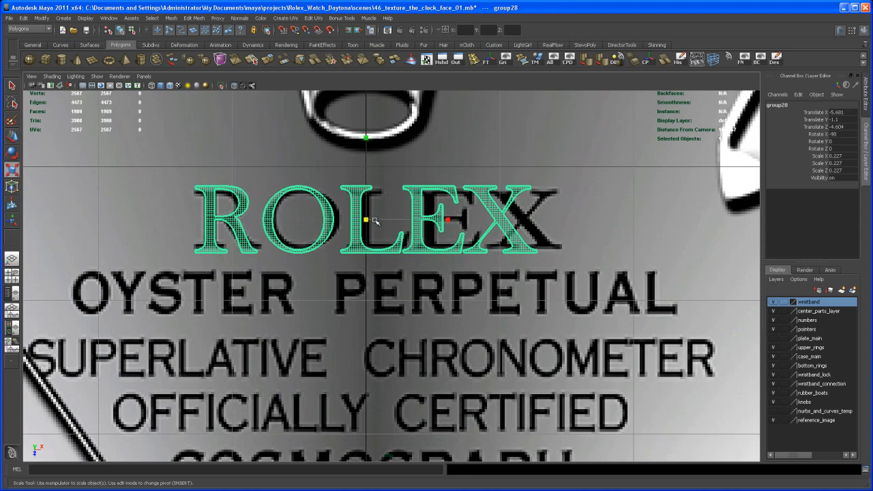
left_click_drag(372, 220, 432, 219)
key("w")
key("r")
key("w")
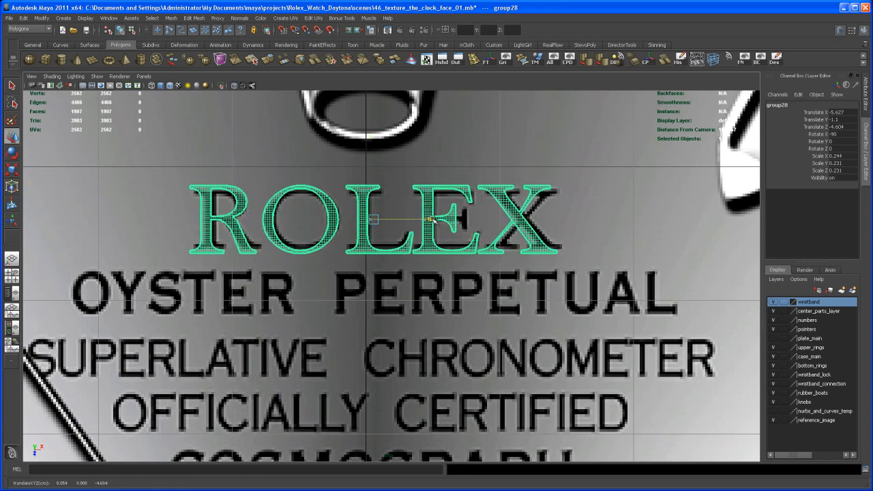
left_click_drag(375, 199, 375, 198)
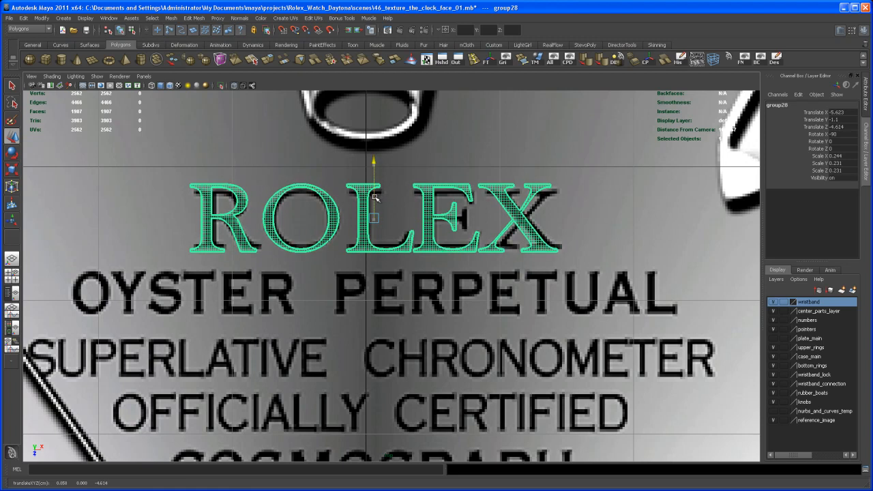
right_click_drag(374, 197, 410, 217, "alt")
middle_click_drag(411, 217, 418, 274, "alt")
right_click_drag(418, 274, 487, 330, "alt")
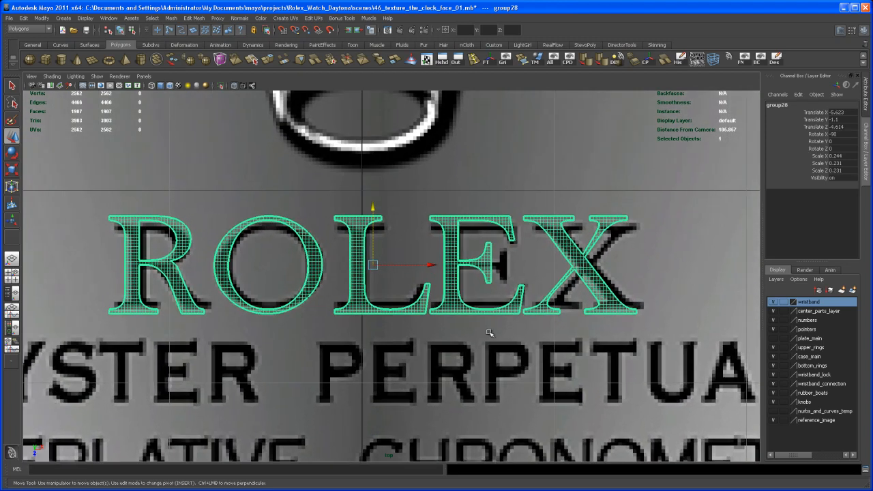
Step: Reduce the height of the ROLEX group to match the reference lettering, nudge it along X, and deselect it
key("r")
left_click_drag(374, 186, 373, 213)
key("w")
left_click_drag(432, 268, 432, 268)
scroll(430, 270, "down", 3)
middle_click_drag(403, 295, 415, 271, "alt")
left_click(408, 277)
right_click_drag(415, 280, 408, 286, "alt")
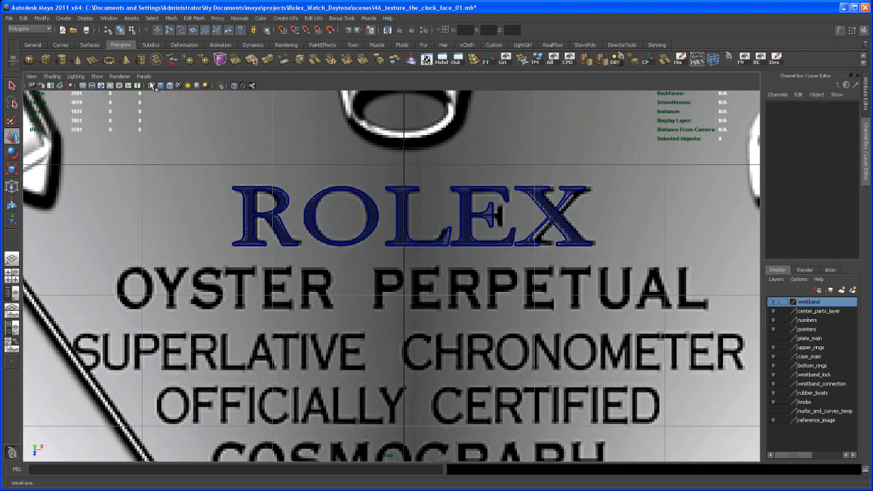
Step: Reopen the text creation options and set the text to OYSTER PERPETUAL
left_click(63, 18)
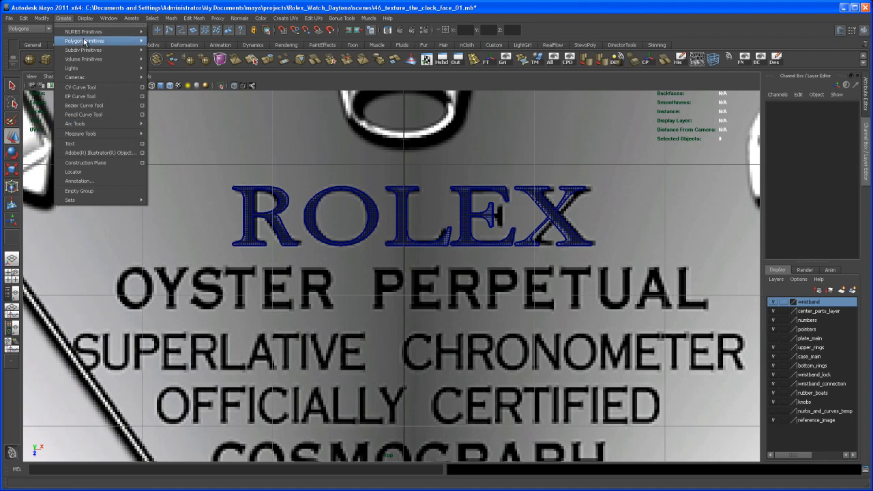
left_click(142, 144)
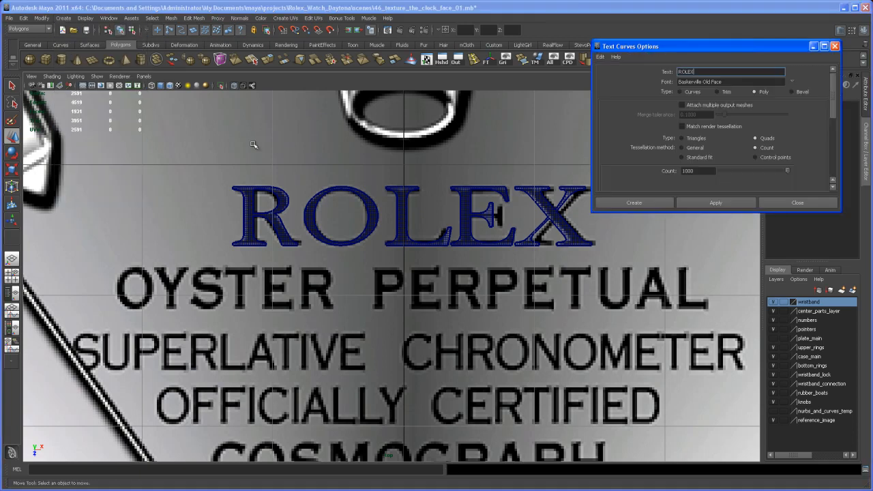
double_click(694, 72)
type("OYSTER PERPETUAL")
Step: Set the font to Adobe Garamond Pro Bold and create the OYSTER PERPETUAL polygon text
left_click(792, 82)
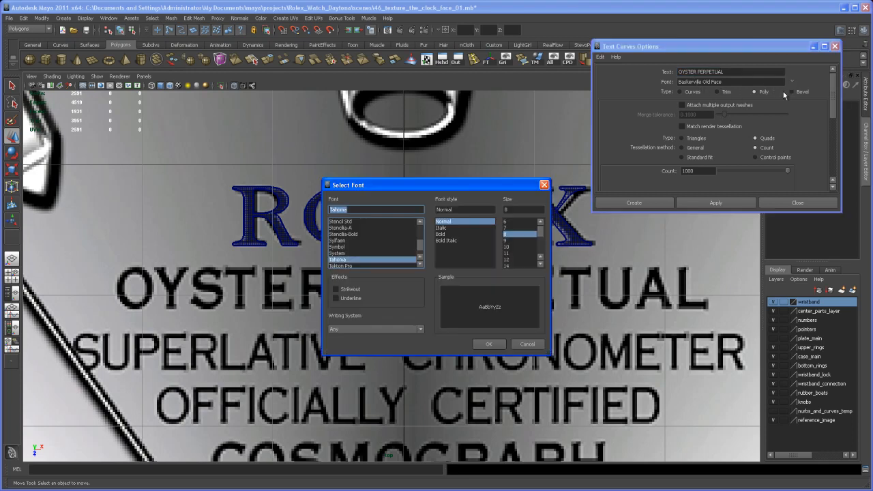
left_click_drag(421, 239, 420, 229)
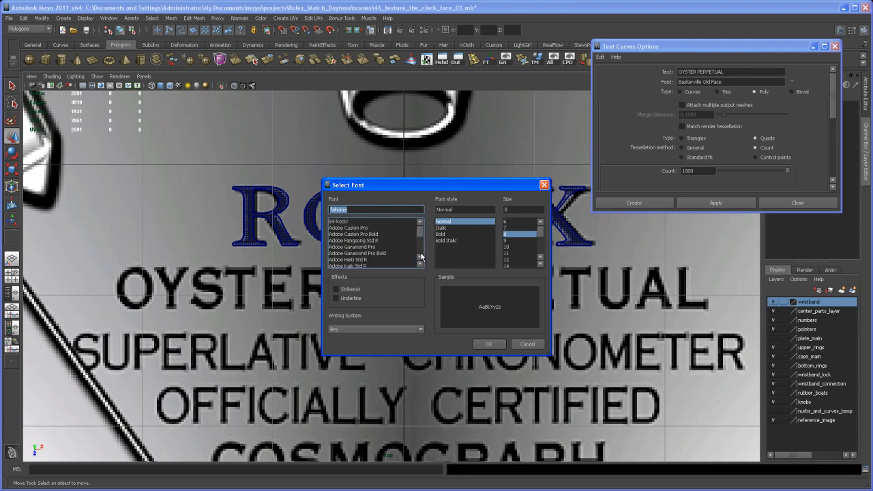
left_click(421, 265)
left_click(421, 265)
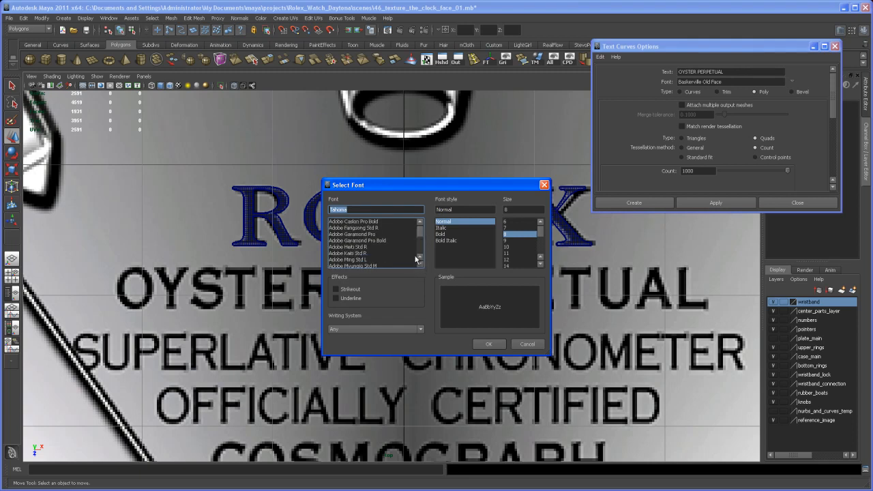
left_click(373, 241)
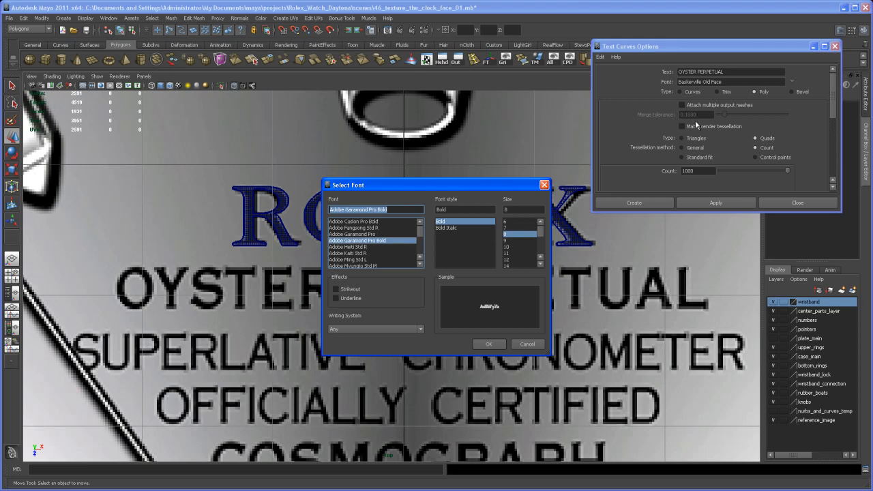
left_click(492, 344)
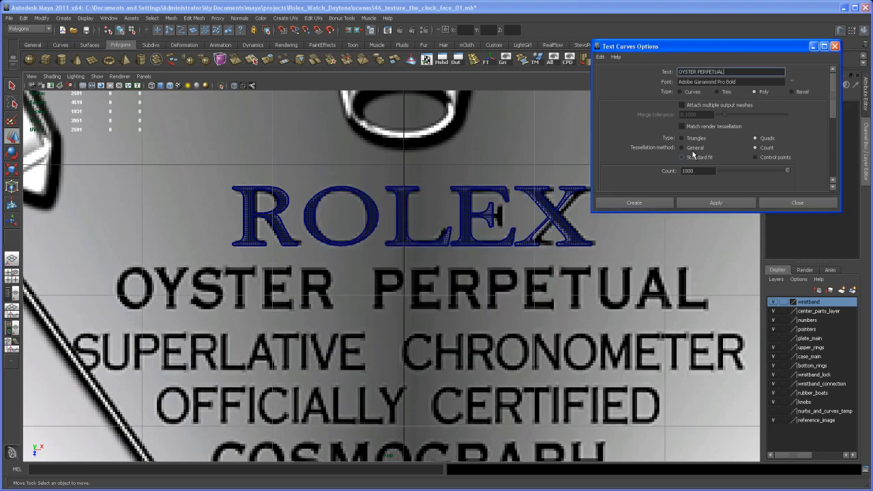
left_click(748, 204)
left_click(779, 202)
Step: Group the OYSTER PERPETUAL curve text and trim text objects from the outliner, and centre the new group's pivot
key("space")
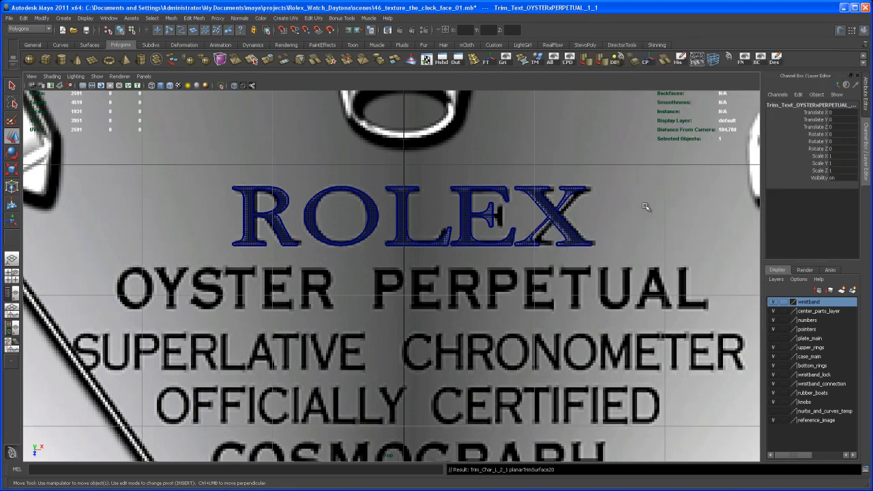
key("space")
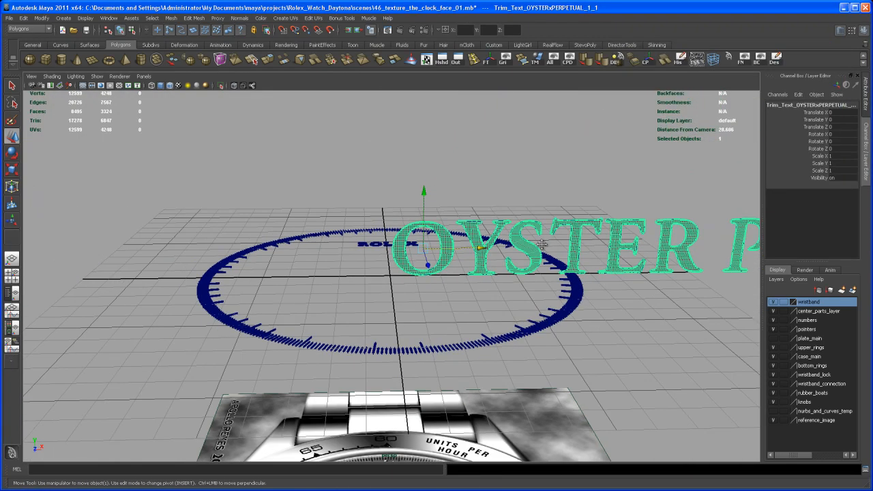
middle_click_drag(498, 219, 389, 269, "alt")
right_click_drag(477, 273, 442, 277, "alt")
left_click_drag(442, 277, 434, 279, "alt")
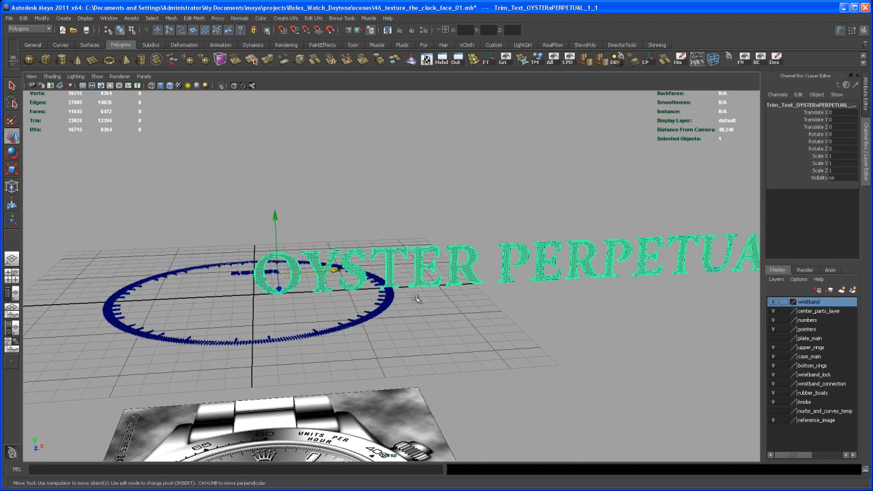
left_click(16, 294)
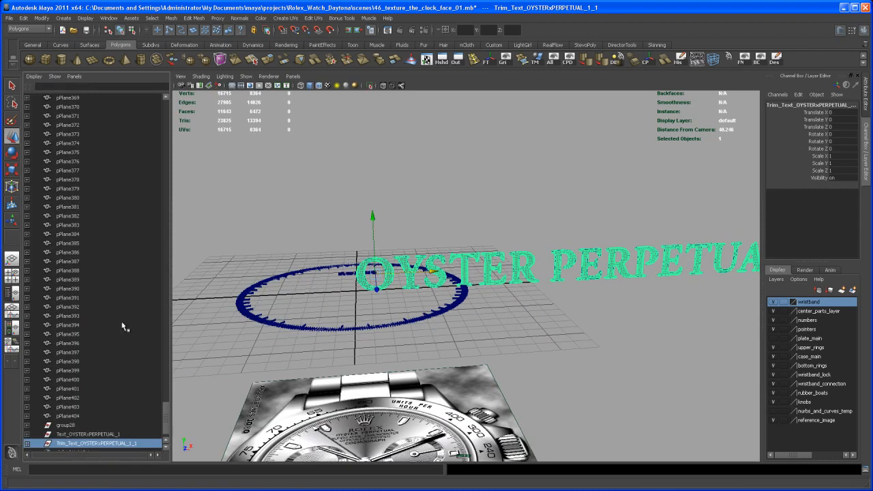
scroll(164, 412, "down", 1)
left_click(112, 418)
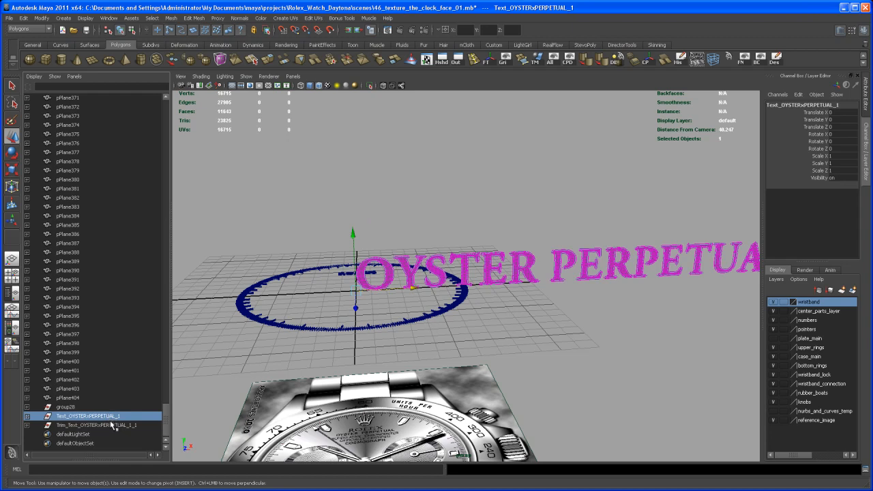
left_click(112, 425, "shift")
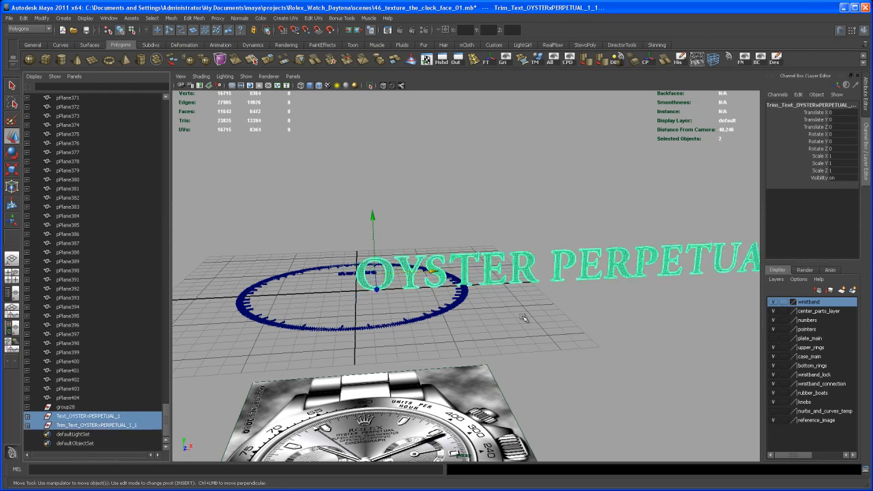
key("ctrl+g")
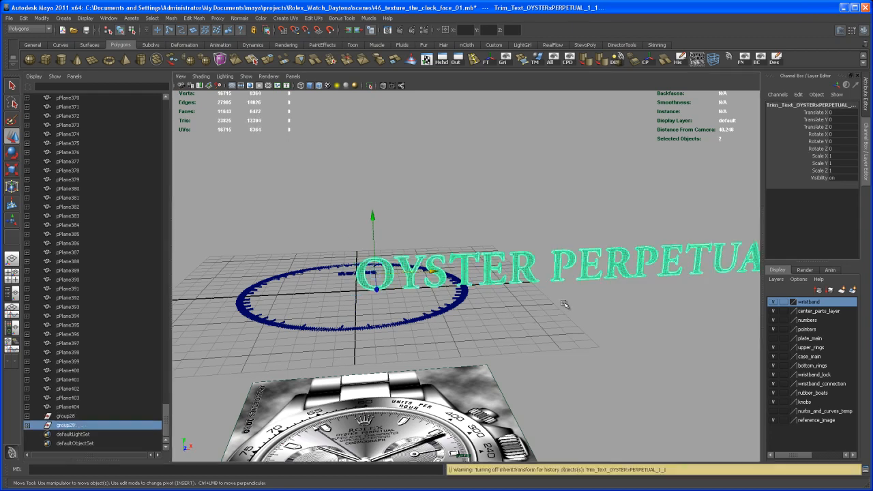
left_click(645, 61)
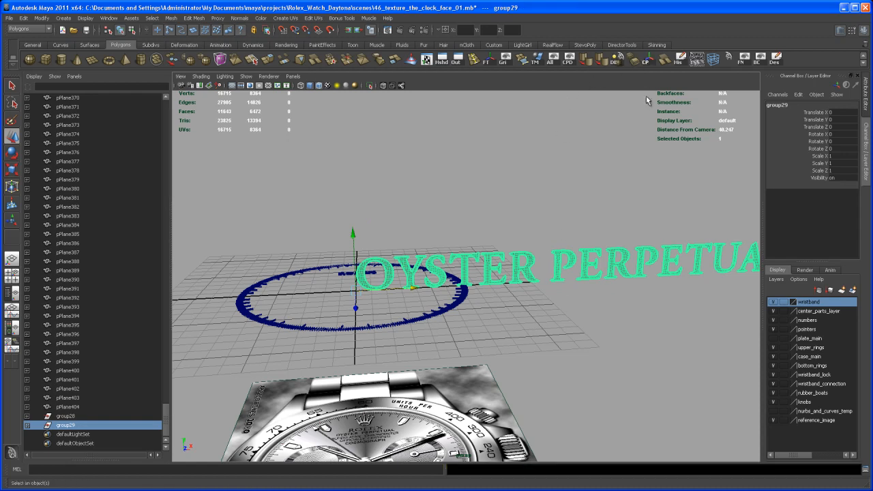
Step: Set the OYSTER PERPETUAL group's X rotation to -90 and scale it uniformly to about 0.221
left_click_drag(598, 267, 558, 290, "alt")
key("e")
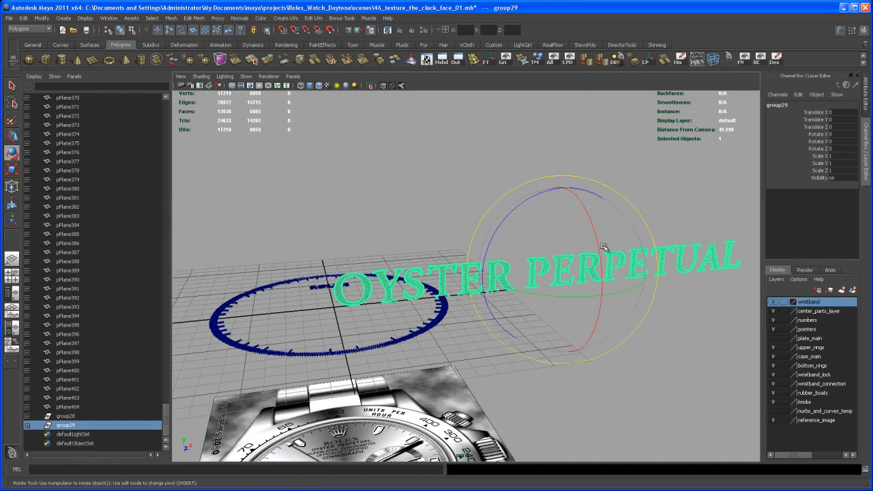
left_click_drag(599, 252, 595, 229)
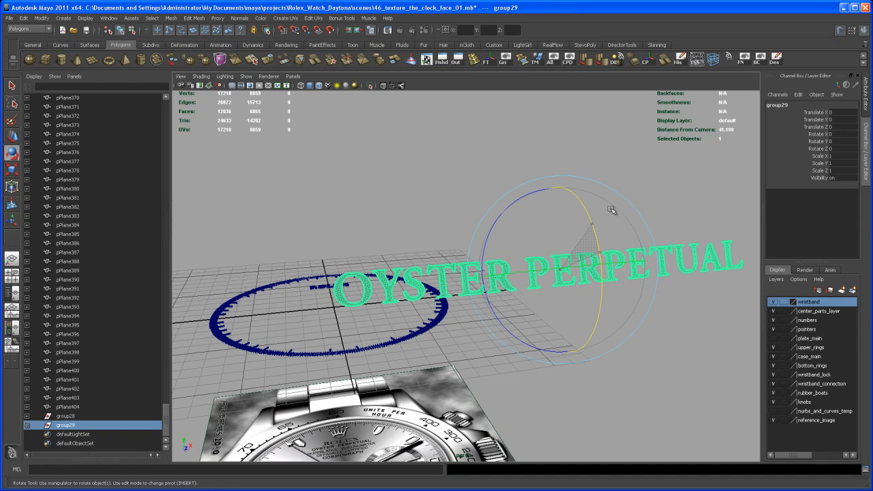
left_click(851, 135)
type("-")
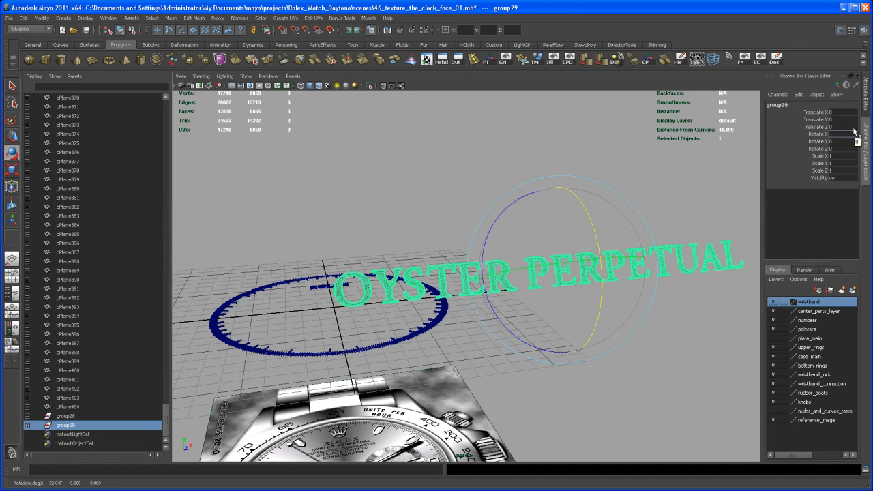
type("90")
key("Return")
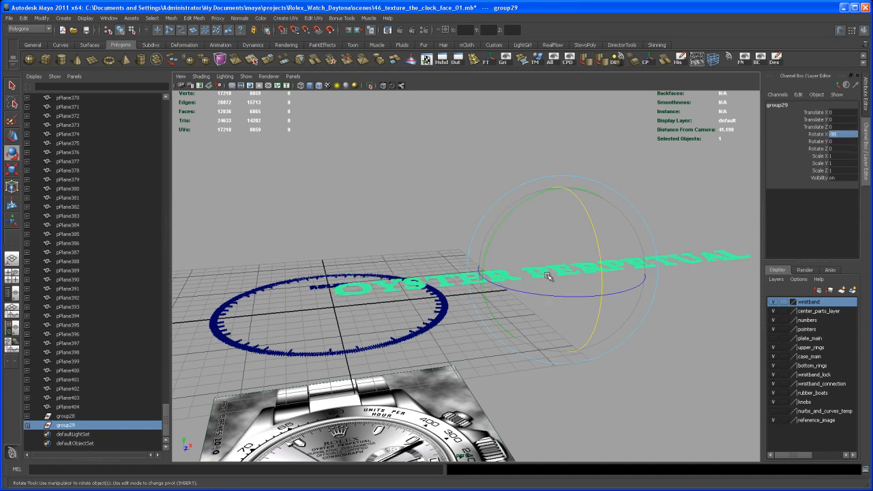
key("r")
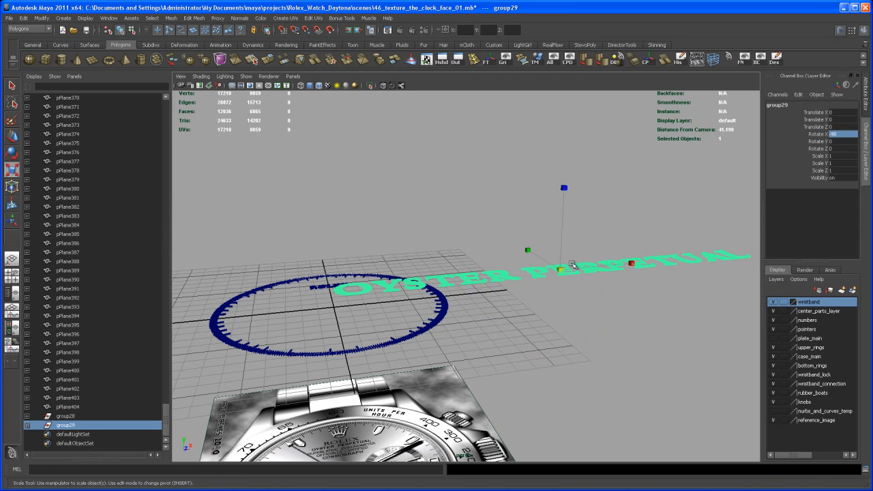
left_click_drag(559, 270, 544, 295)
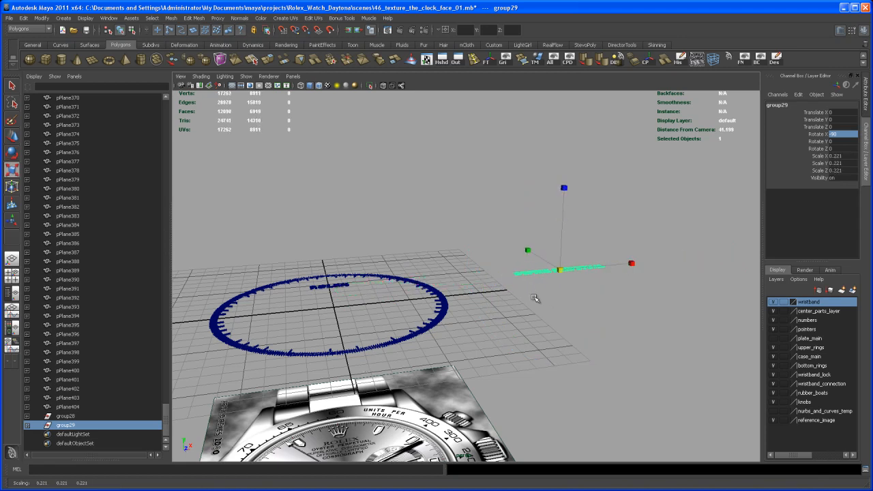
Step: In the top view, move the OYSTER PERPETUAL group along X to the watch centre, at about -16.056
key("space")
key("space")
key("space")
key("space")
key("space")
scroll(309, 230, "down", 5)
middle_click_drag(565, 321, 517, 298, "alt")
key("w")
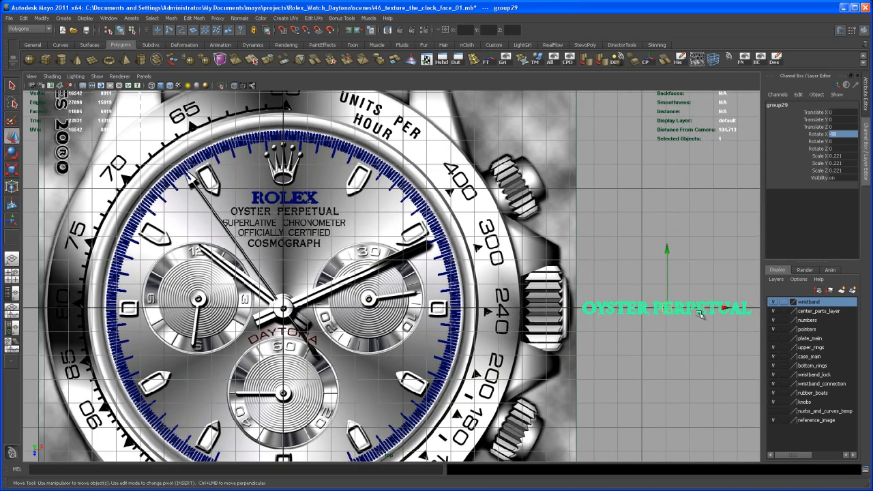
left_click_drag(724, 308, 369, 308)
left_click_drag(294, 307, 287, 308)
Step: Move the OYSTER PERPETUAL group up onto its line in the reference image, at about Z -4.061
middle_click_drag(279, 314, 388, 297, "alt")
right_click_drag(388, 296, 515, 392, "alt")
mouse_move(516, 393)
middle_mouse_down("alt")
mouse_move(514, 345)
mouse_move(526, 398)
middle_mouse_up("alt")
right_click_drag(464, 382, 506, 374, "alt")
middle_click_drag(506, 374, 499, 334, "alt")
right_click_drag(499, 334, 489, 348, "alt")
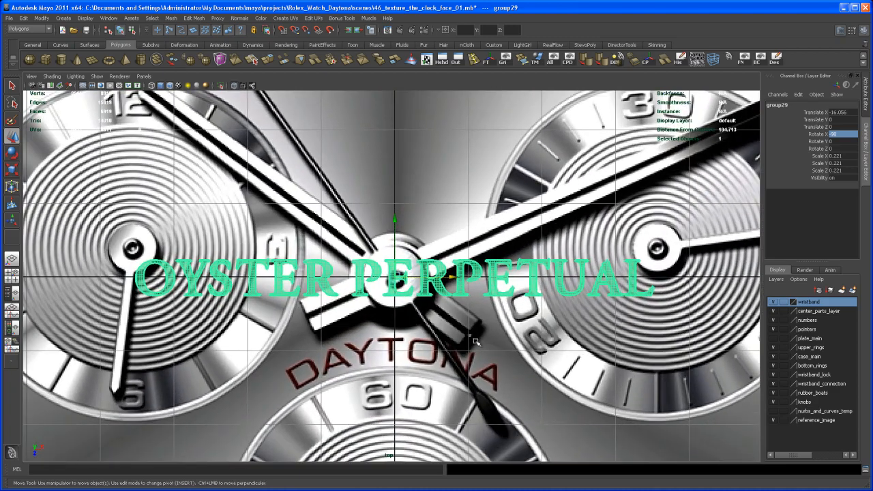
middle_click_drag(489, 348, 480, 432, "alt")
right_click_drag(479, 432, 463, 329, "alt")
mouse_move(463, 330)
middle_mouse_down("alt")
mouse_move(451, 367)
mouse_move(455, 345)
middle_mouse_up("alt")
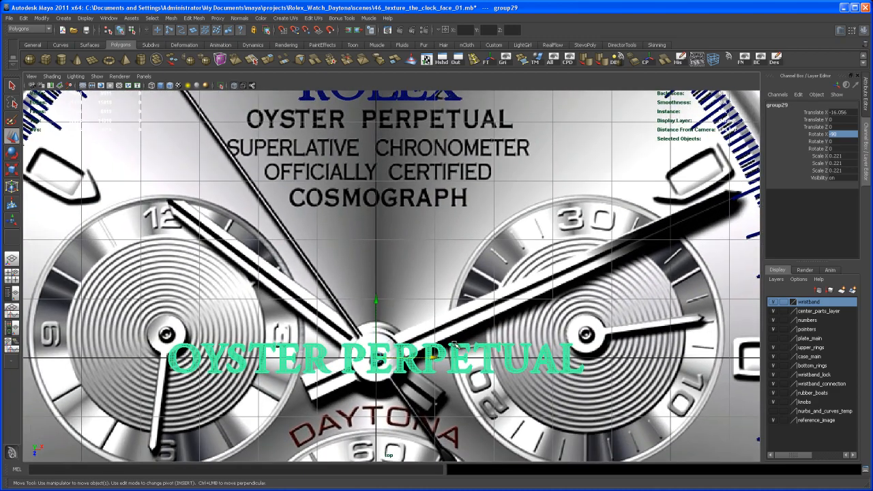
left_click_drag(375, 324, 374, 75)
Step: Scale the OYSTER PERPETUAL group uniformly to about 0.148 to fit the reference lettering
middle_click_drag(444, 212, 447, 340, "alt")
right_click_drag(447, 340, 492, 359, "alt")
middle_click_drag(492, 360, 502, 376, "alt")
right_click_drag(501, 375, 523, 340, "alt")
middle_click_drag(522, 340, 514, 358, "alt")
key("r")
left_click_drag(365, 261, 254, 386)
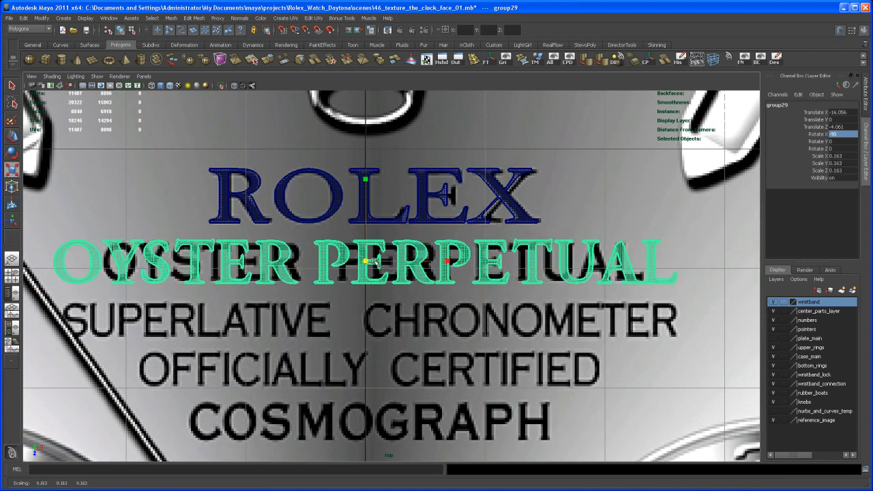
left_click_drag(365, 262, 346, 278)
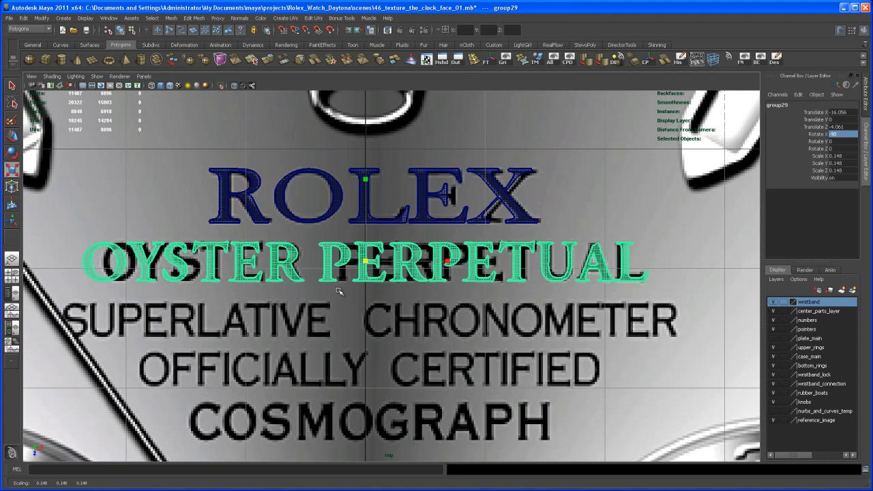
Step: Nudge the OYSTER PERPETUAL group along X to about -15.992 over the reference lettering, and deselect it
key("w")
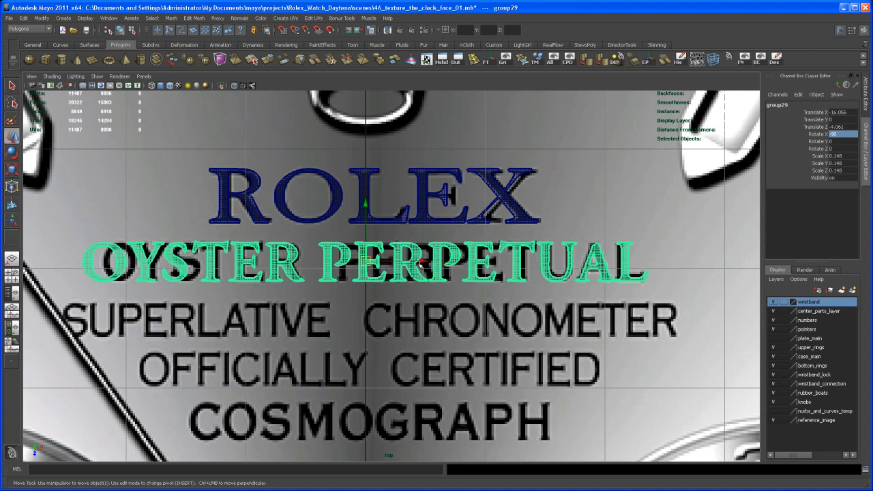
left_click_drag(423, 261, 426, 260)
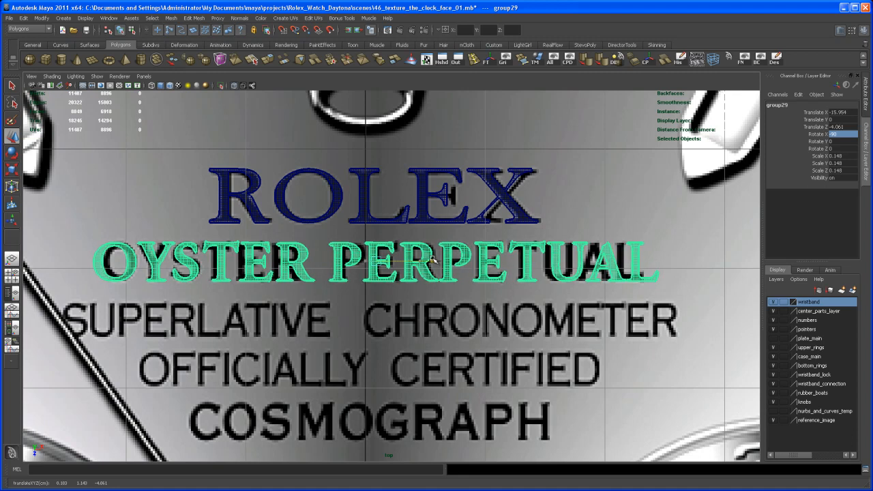
left_click_drag(431, 260, 430, 260)
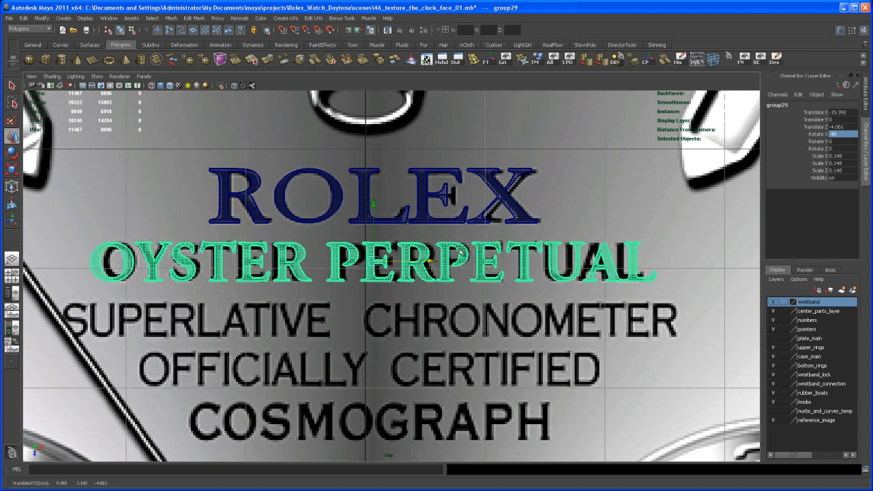
right_click_drag(398, 281, 614, 379, "alt")
mouse_move(493, 322)
middle_mouse_down("alt")
mouse_move(465, 349)
mouse_move(483, 327)
middle_mouse_up("alt")
scroll(465, 349, "down", 5)
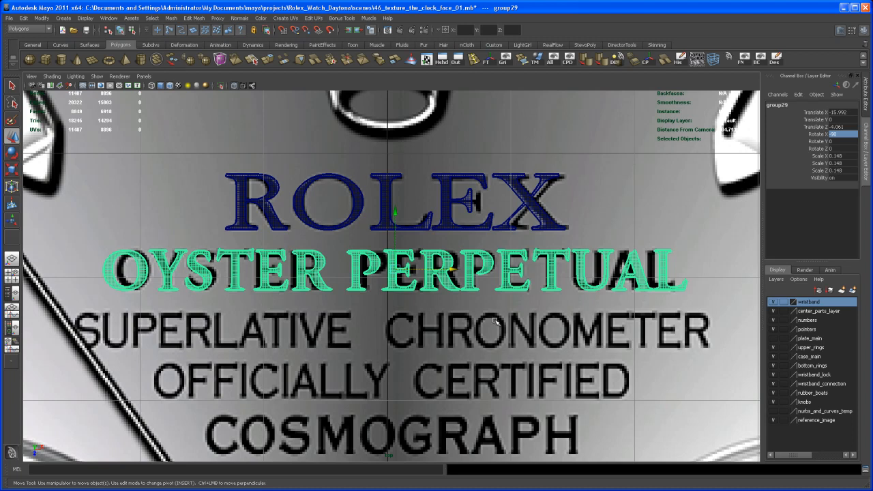
left_click(496, 321)
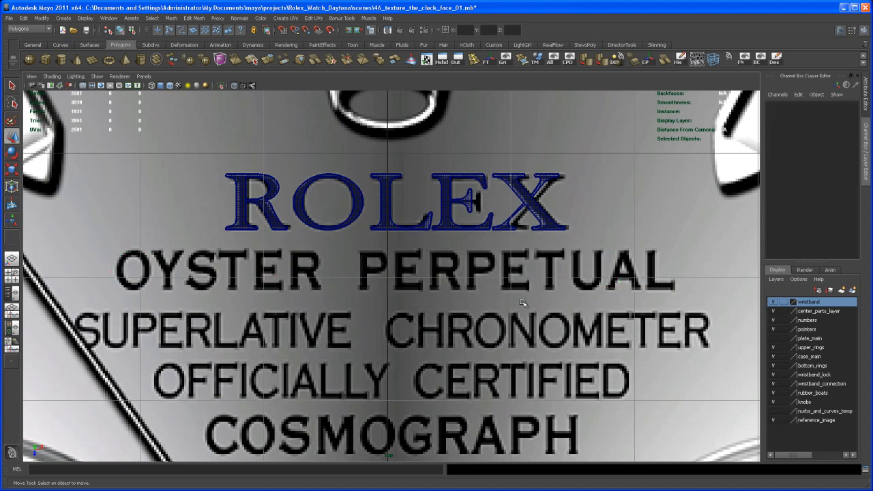
scroll(524, 298, "down", 2)
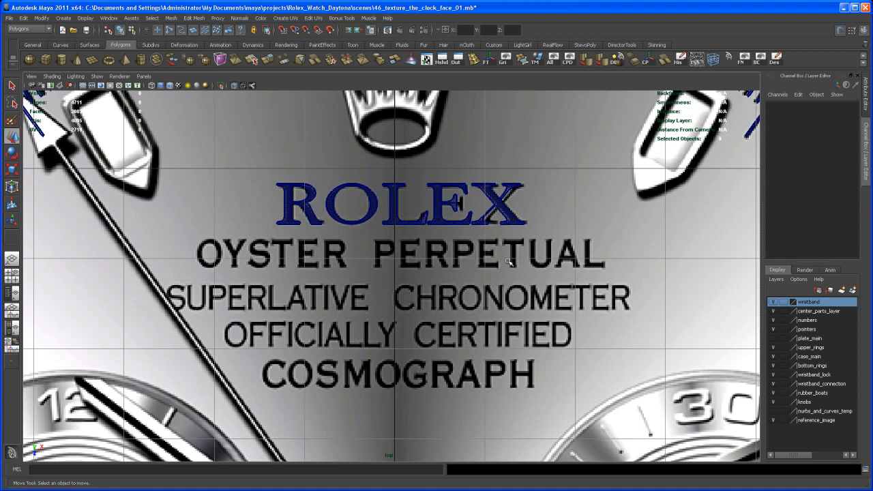
scroll(509, 261, "down", 3)
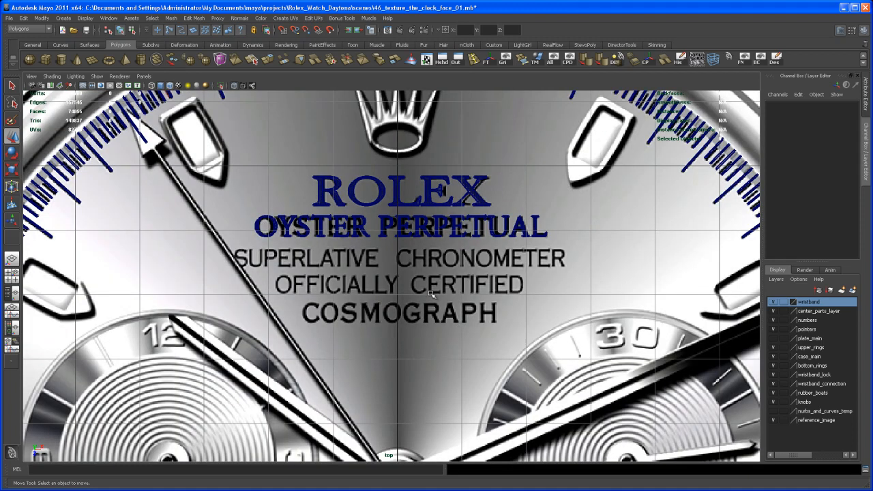
scroll(430, 295, "up", 3)
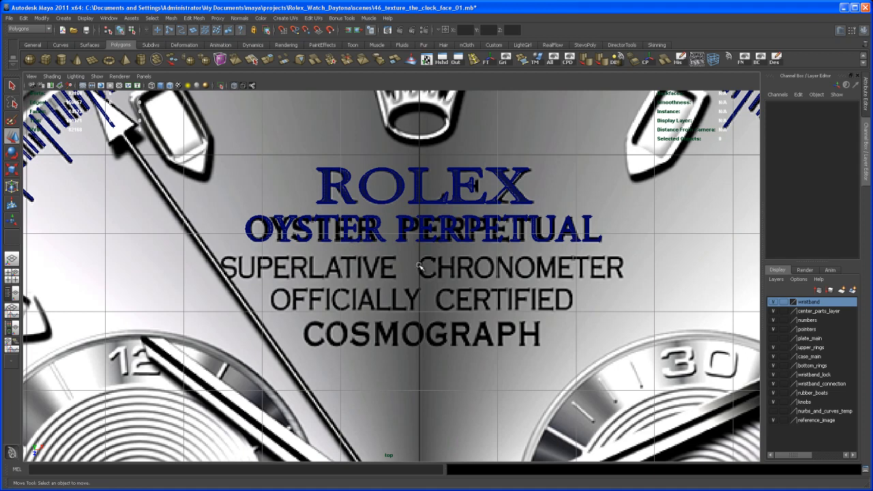
scroll(418, 266, "up", 4)
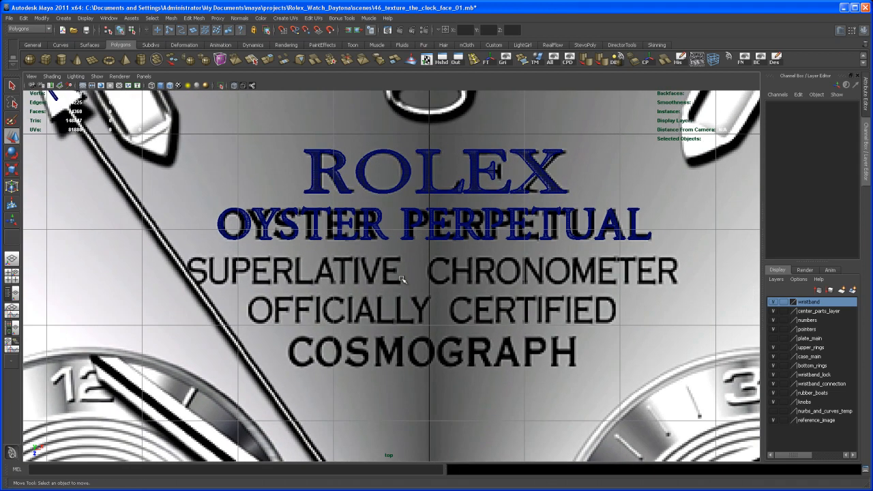
scroll(413, 267, "down", 3)
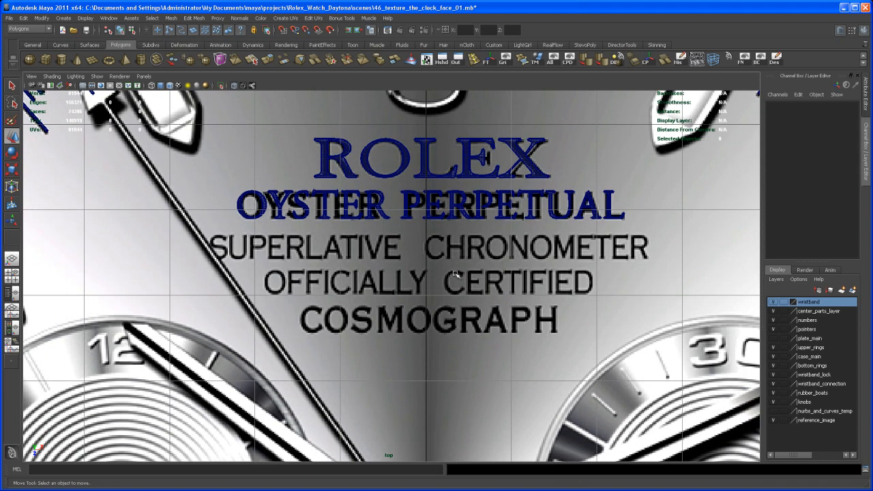
scroll(447, 260, "down", 3)
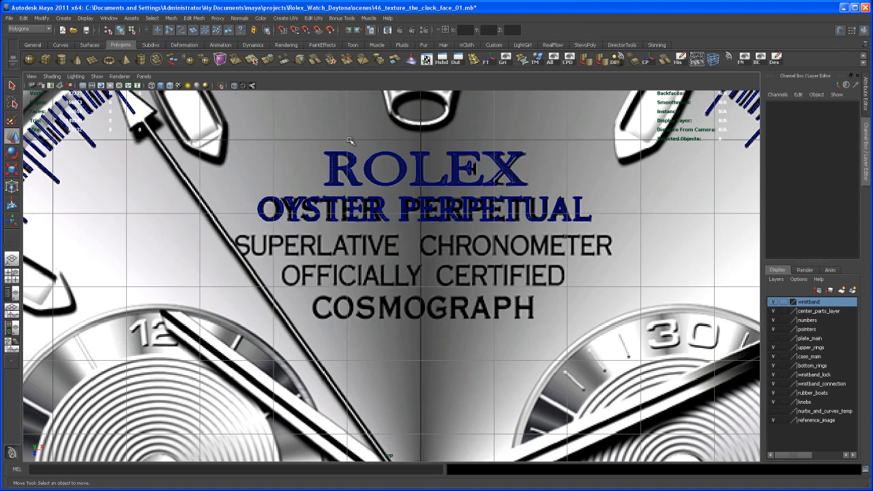
Step: Create polygon text reading COSMOGRAPH in Adobe Garamond Pro and close the text options
left_click(63, 17)
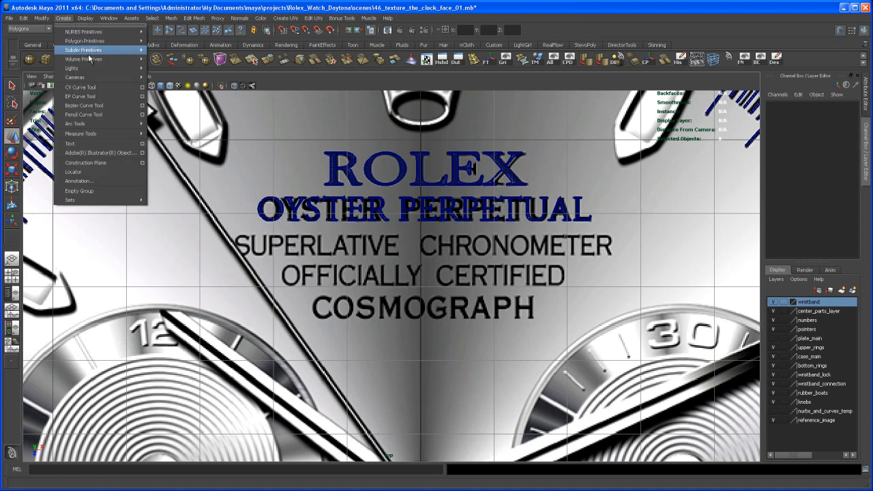
left_click(143, 144)
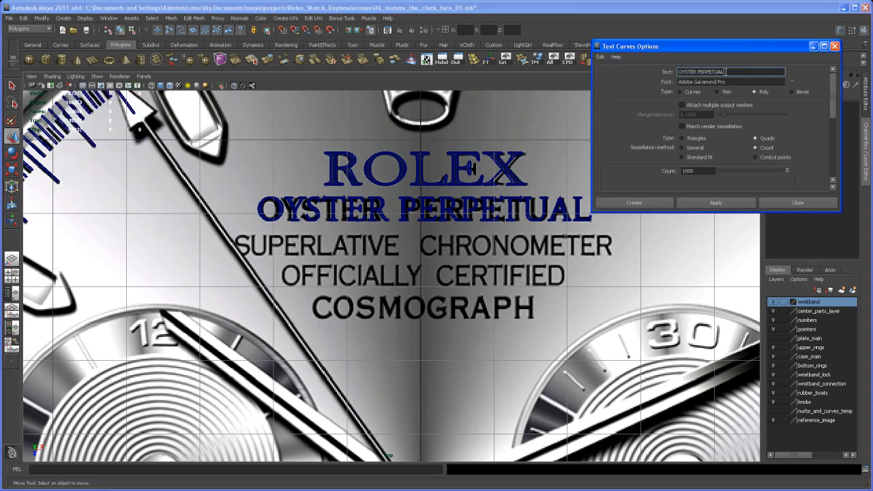
left_click_drag(725, 72, 646, 73)
type("C")
left_click(717, 203)
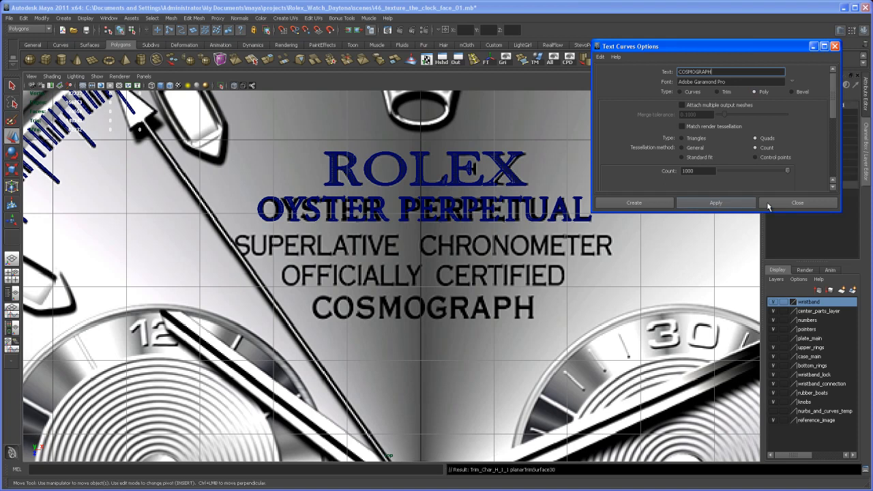
left_click(780, 204)
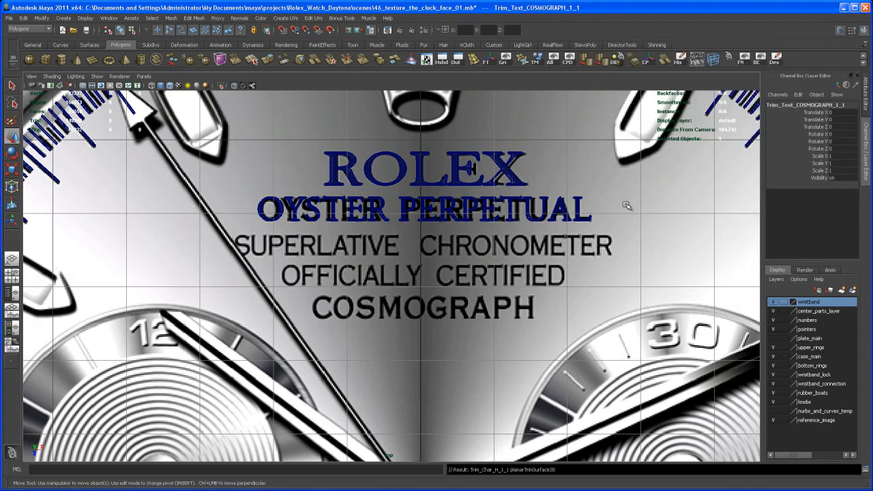
Step: Group the COSMOGRAPH text curves together with their trimmed polygon lettering in the scene hierarchy
key("space")
key("space")
left_click_drag(546, 285, 516, 325, "alt")
middle_click_drag(517, 325, 540, 298, "alt")
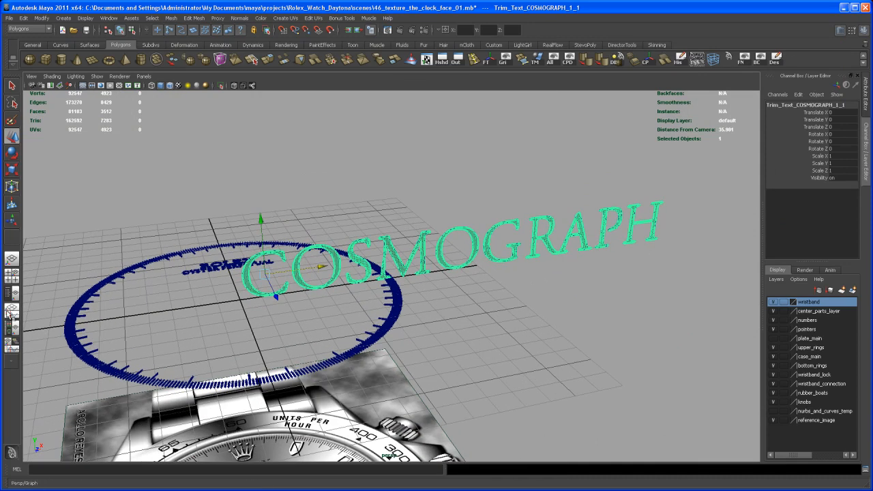
left_click(12, 293)
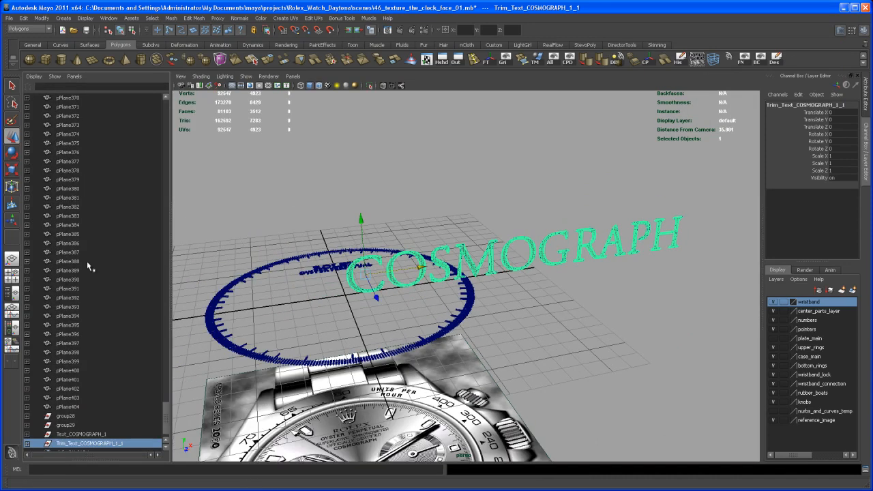
left_click(106, 434)
left_click(110, 444, "ctrl")
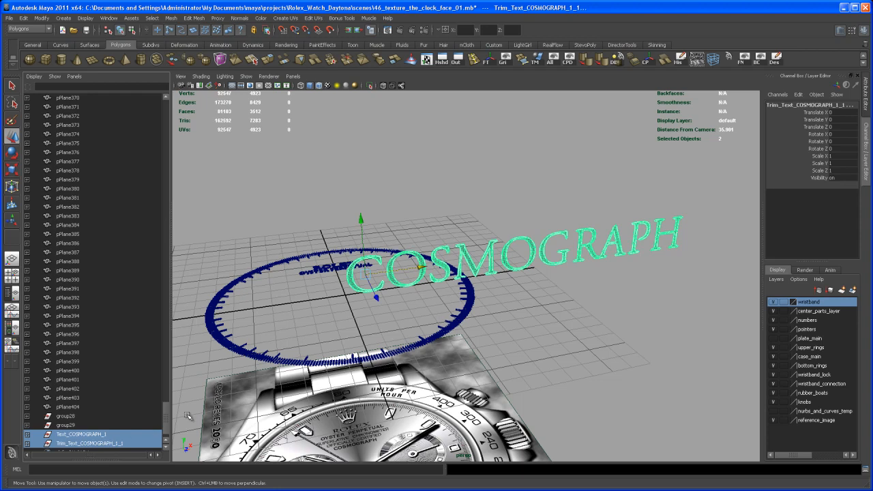
key("ctrl+g")
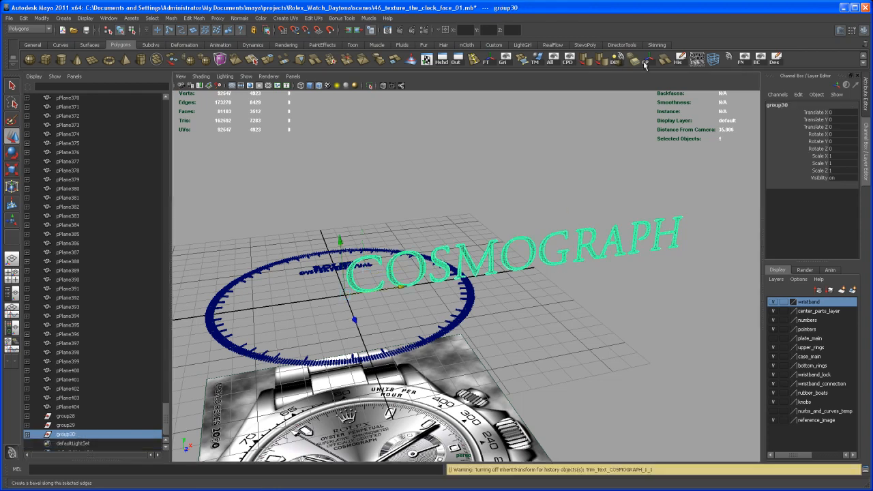
Step: Rotate the COSMOGRAPH group to -90 degrees in X so the lettering lies flat
key("e")
left_click_drag(570, 251, 567, 241)
double_click(852, 134)
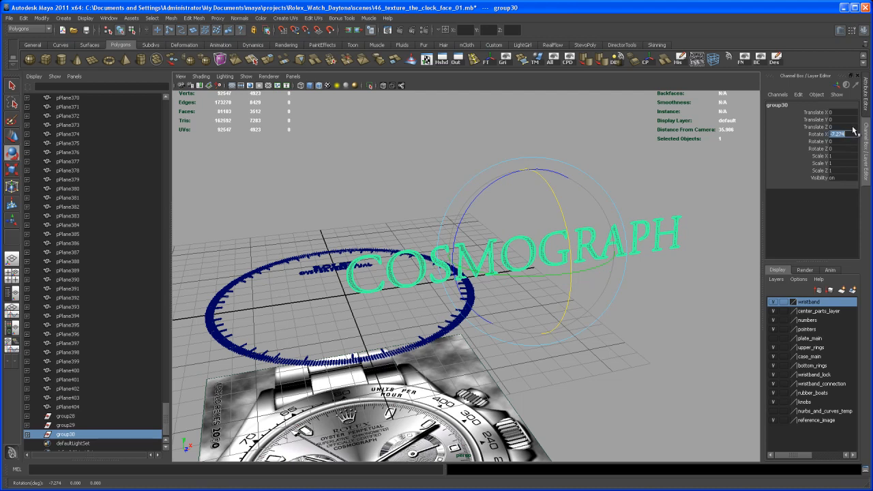
key("Return")
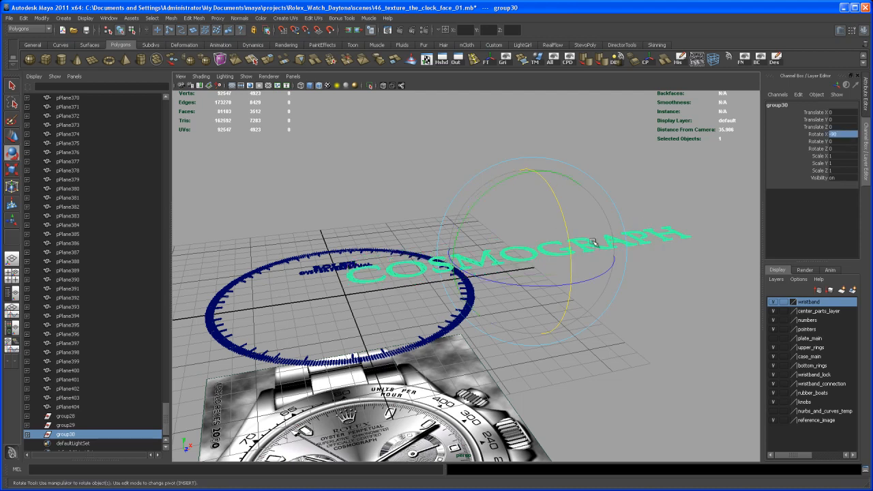
Step: Lower the COSMOGRAPH group to about Y -1.1, level with the other lettering, and shift it along X to about -11.803
key("w")
key("space")
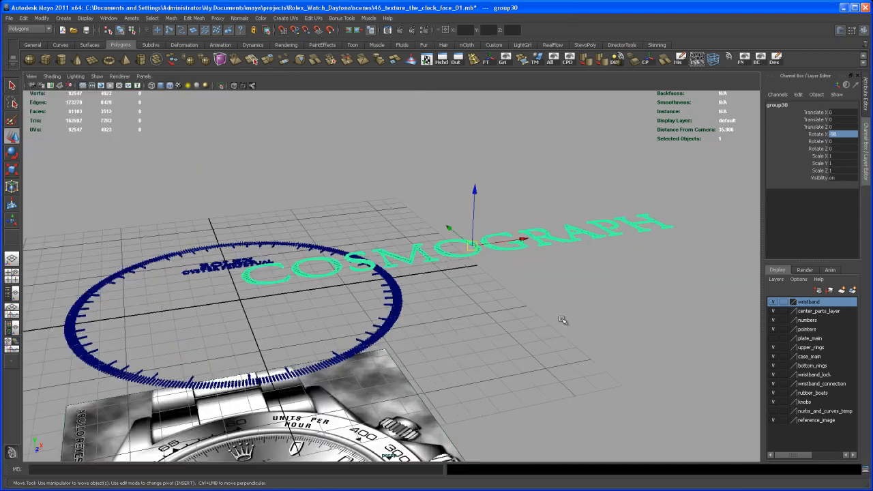
left_click(12, 277)
scroll(603, 328, "up", 3)
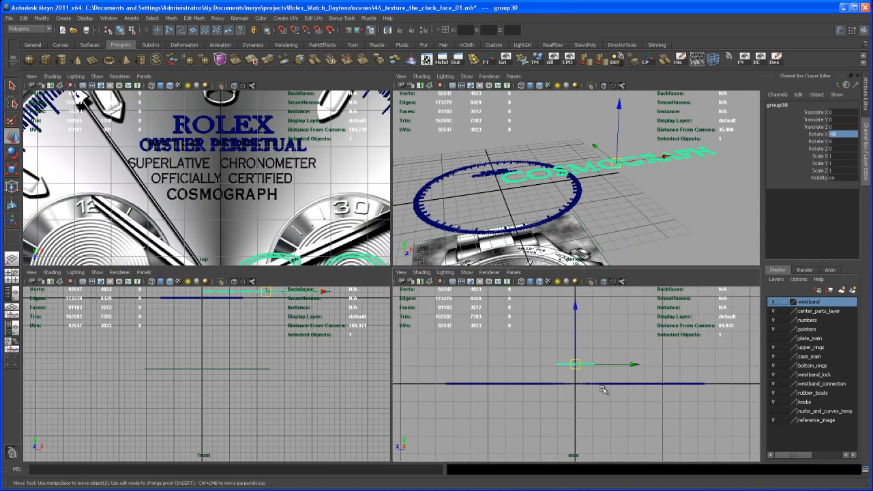
left_click_drag(574, 303, 580, 389)
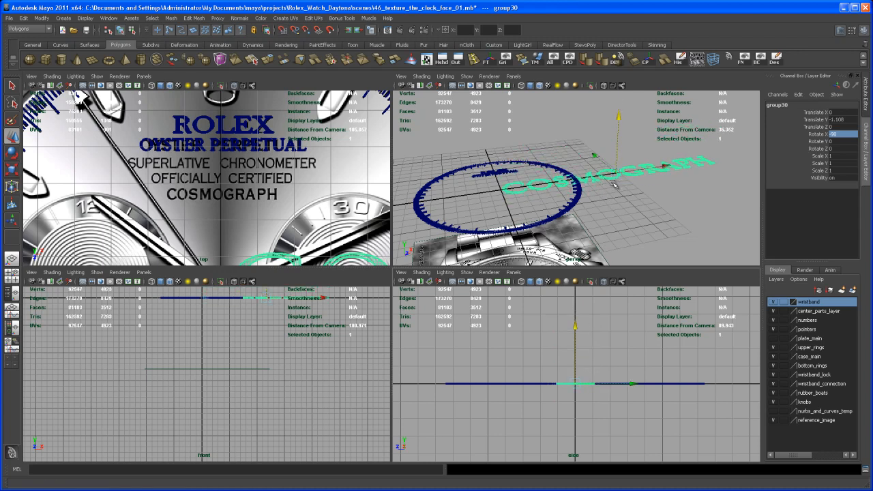
left_click_drag(665, 166, 556, 195)
Step: In the top view, scale the COSMOGRAPH group uniformly to about 0.193 and move it to about Z -2.427
key("space")
key("f")
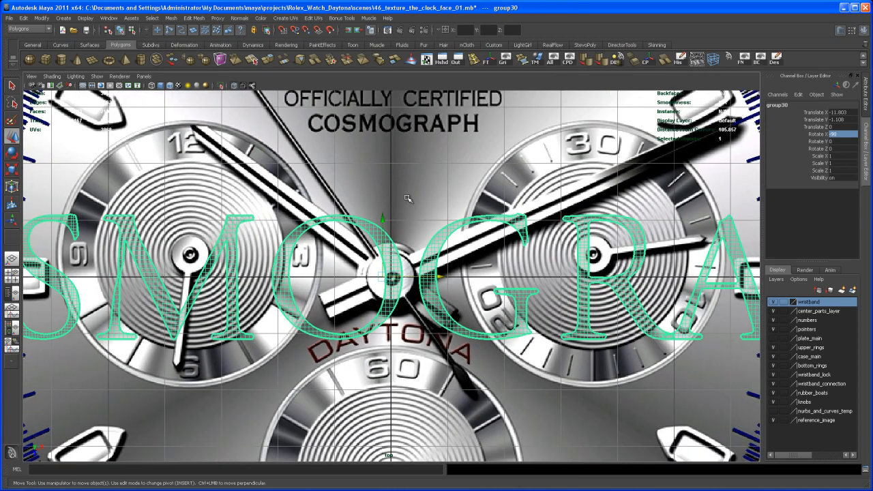
key("r")
left_click_drag(383, 279, 306, 355)
left_click_drag(387, 277, 383, 103)
key("w")
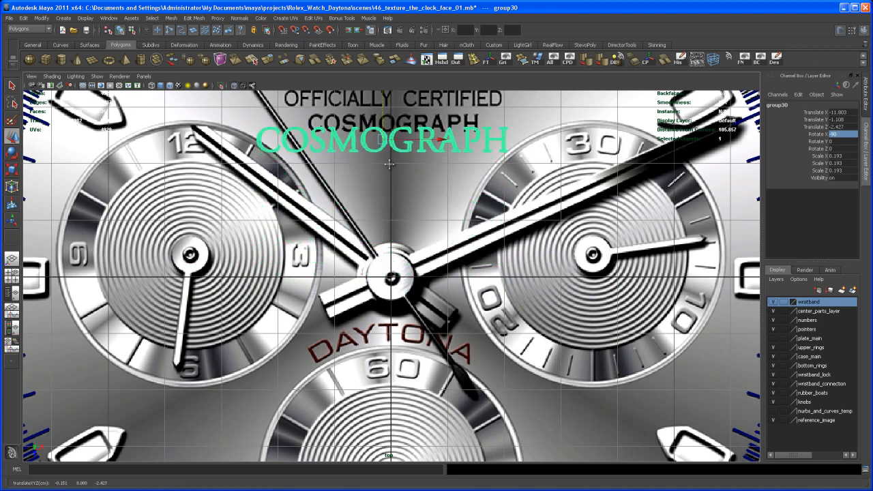
Step: Scale the COSMOGRAPH group uniformly to about 0.146 and move it onto its reference line at about X -11.67, Z -2.725
middle_click_drag(429, 226, 428, 336, "alt")
right_click_drag(429, 335, 474, 377, "alt")
key("r")
left_click_drag(354, 264, 285, 351)
key("w")
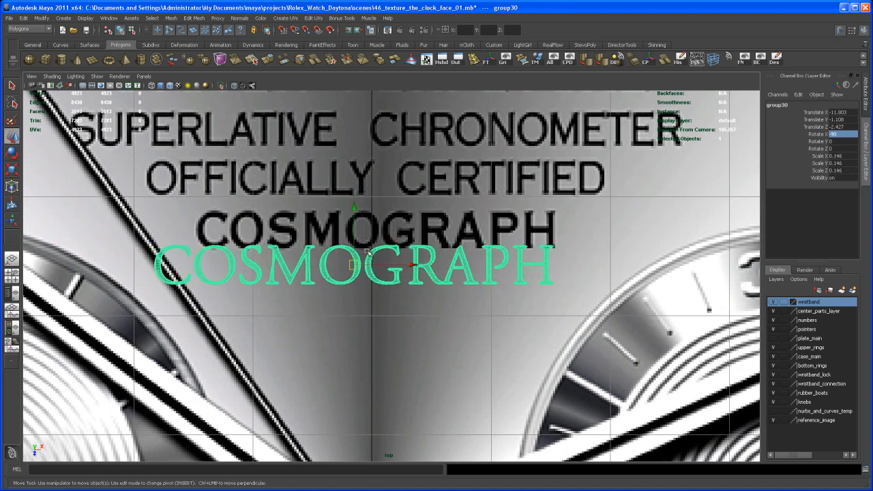
left_click_drag(353, 244, 350, 206)
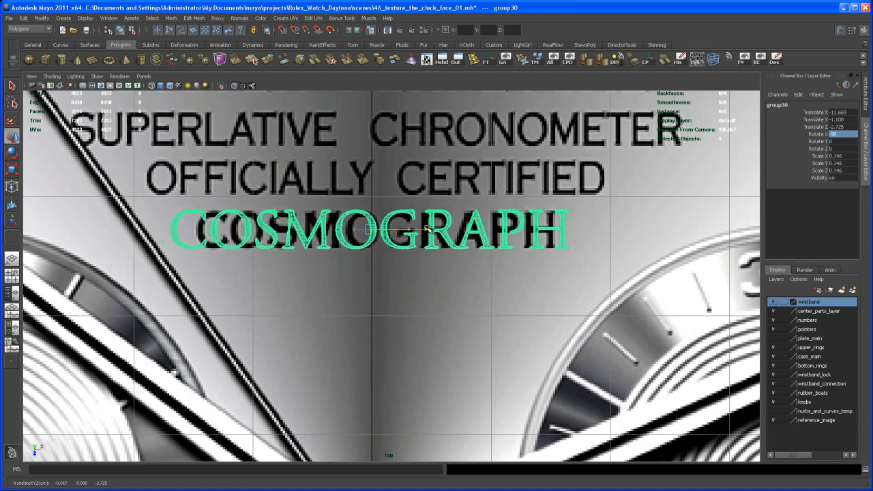
Step: Narrow the COSMOGRAPH group to about 0.138 in X, nudge it to about X -11.628, Z -2.712, and deselect it
scroll(411, 232, "up", 3)
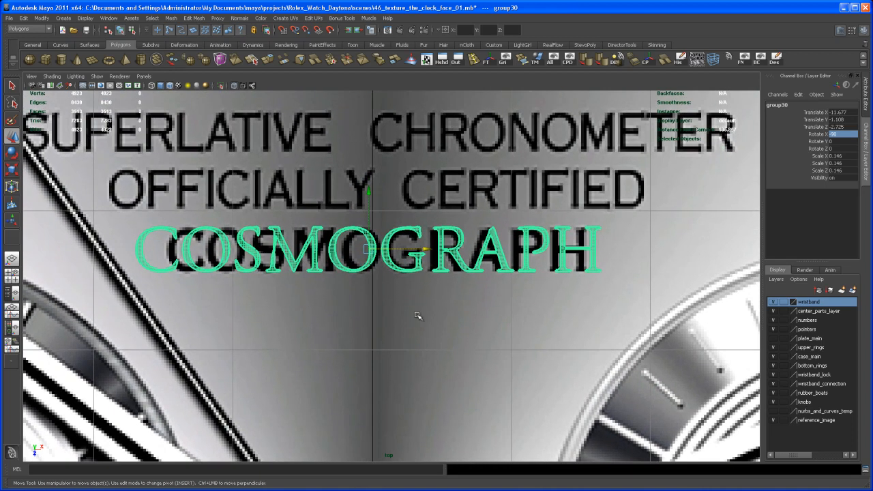
key("r")
left_click_drag(451, 249, 429, 250)
key("e")
key("w")
left_click_drag(374, 220, 376, 220)
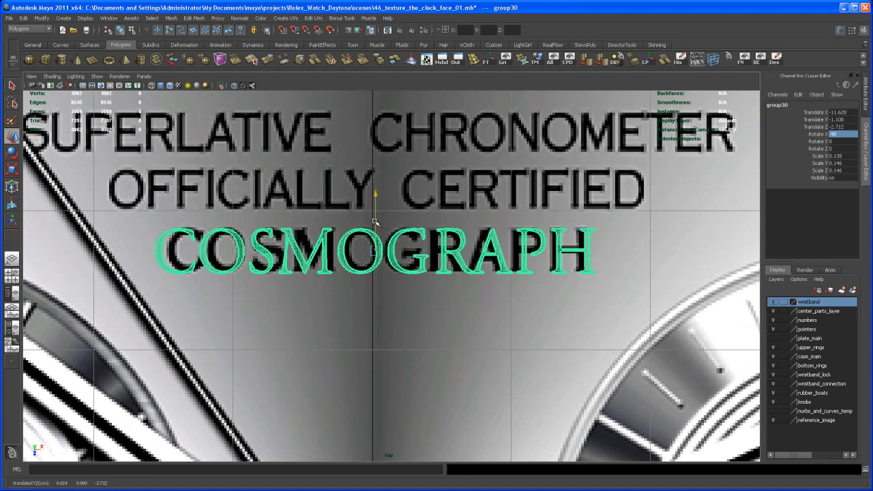
left_click(395, 308)
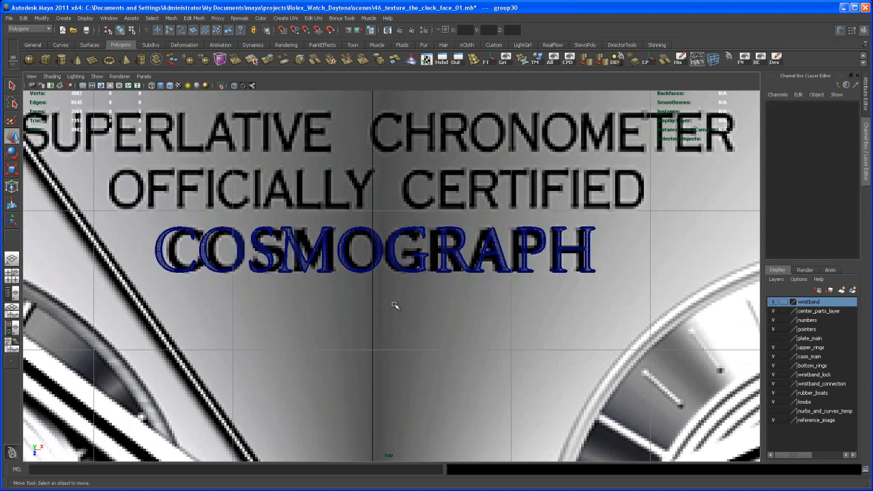
Step: Examine how the ROLEX, OYSTER PERPETUAL and COSMOGRAPH lettering lines up with the reference image in the top view
scroll(384, 312, "up", 2)
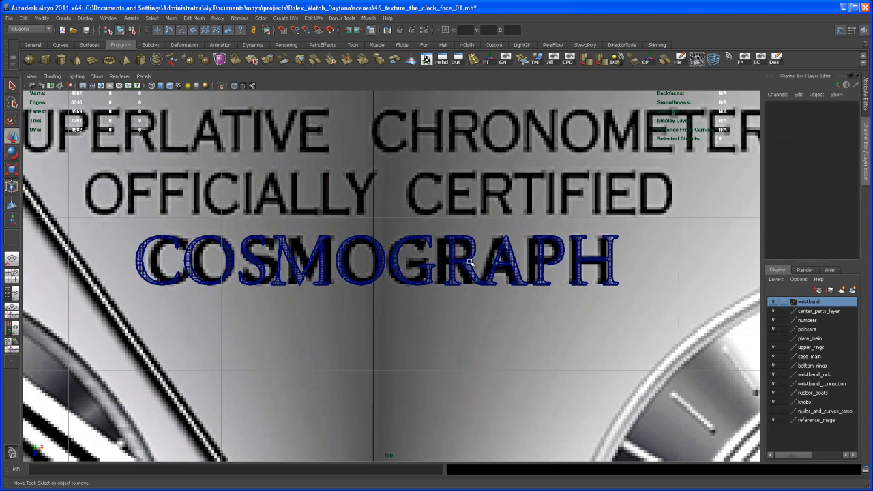
scroll(459, 261, "down", 4)
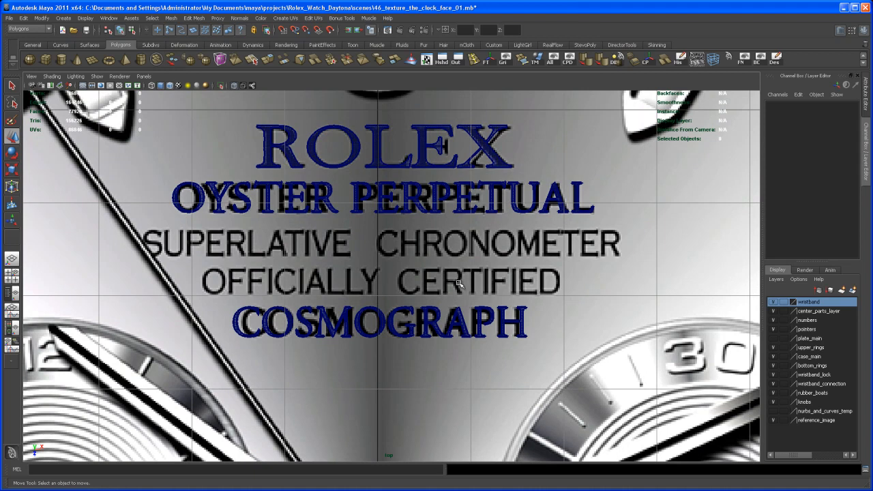
scroll(460, 283, "up", 2)
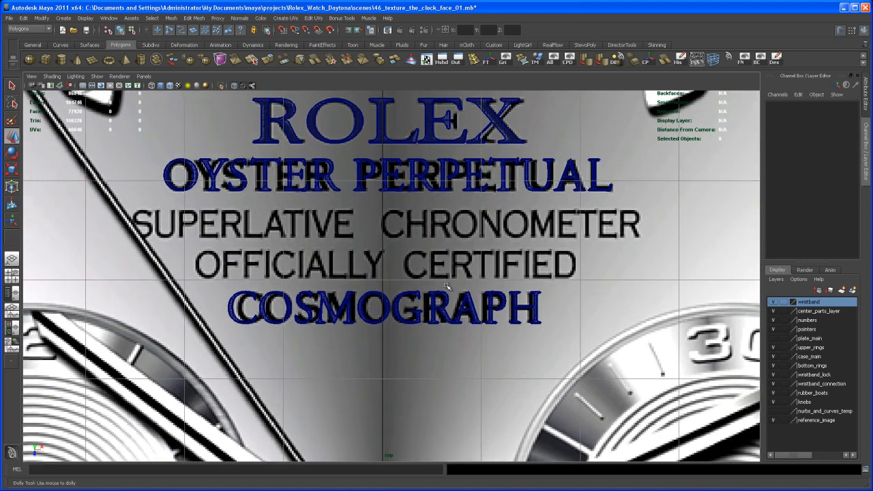
middle_click_drag(440, 265, 434, 294, "alt")
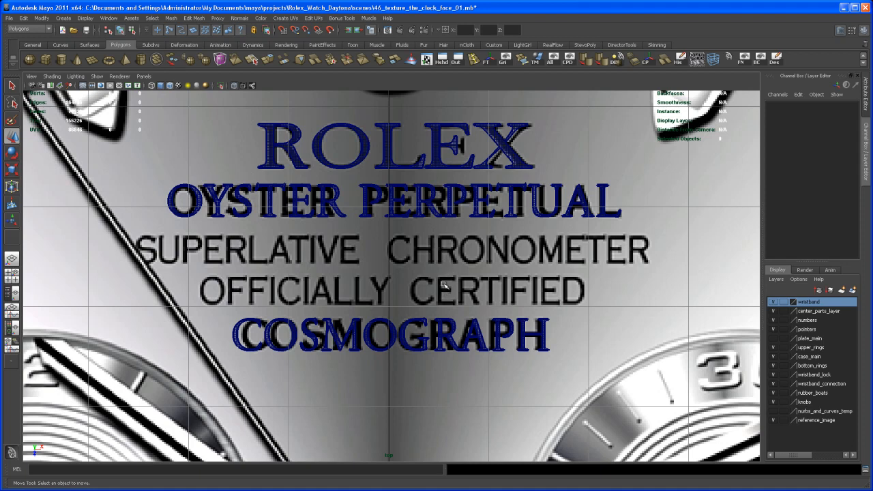
middle_click_drag(447, 284, 453, 270, "alt")
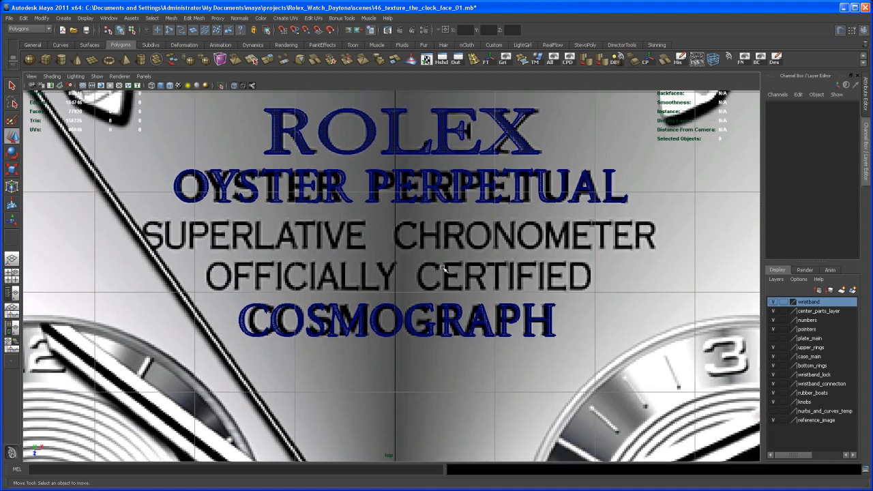
right_click_drag(453, 270, 438, 254, "alt")
middle_click_drag(439, 254, 434, 267, "alt")
right_click_drag(441, 267, 421, 267, "alt")
middle_click_drag(421, 268, 438, 262, "alt")
right_click_drag(437, 262, 435, 284, "alt")
mouse_move(435, 284)
middle_mouse_down("alt")
mouse_move(415, 276)
mouse_move(430, 279)
middle_mouse_up("alt")
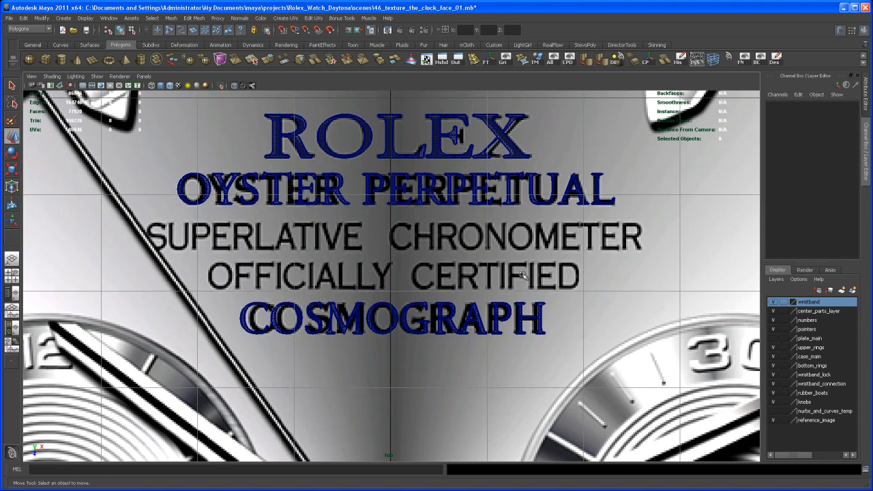
middle_click_drag(507, 279, 484, 290, "alt")
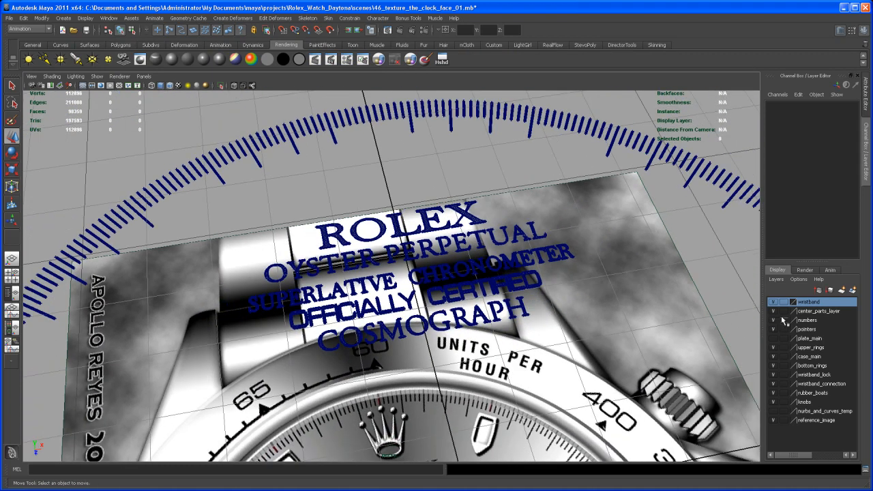
Step: Hide the reference_image layer and examine the five lettering lines and the tick mark ring in perspective
left_click(773, 421)
left_click_drag(619, 357, 520, 390, "alt")
right_click_drag(522, 389, 589, 328, "alt")
middle_click_drag(589, 328, 539, 389, "alt")
right_click_drag(539, 389, 610, 455, "alt")
middle_click_drag(598, 394, 603, 403, "alt")
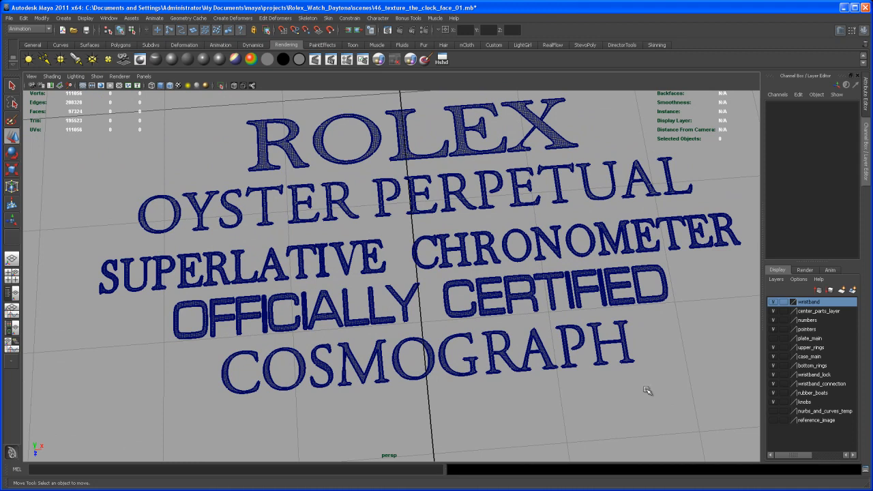
right_click_drag(702, 380, 442, 339, "alt")
right_click_drag(600, 347, 497, 342, "alt")
middle_click_drag(520, 309, 528, 242, "alt")
right_click_drag(549, 251, 519, 259, "alt")
left_click_drag(519, 259, 530, 325, "alt")
middle_click_drag(525, 340, 524, 333, "alt")
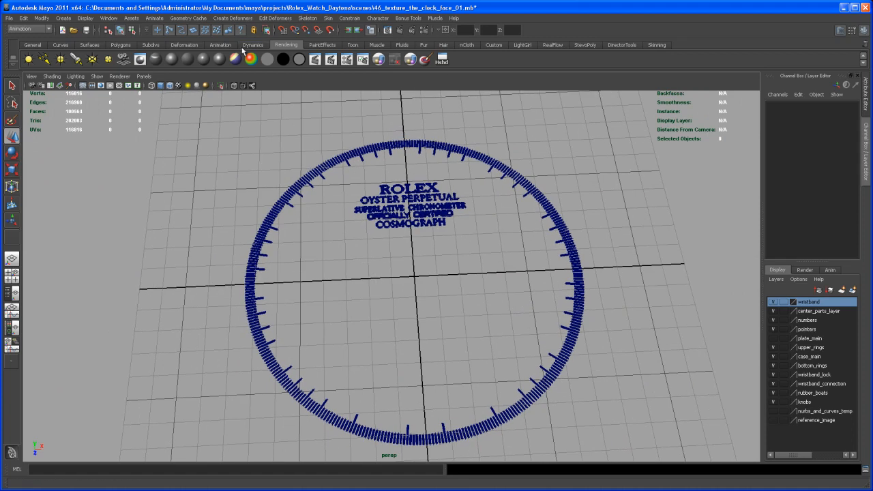
Step: Create a Surface Shader in the Hypershade, open its attributes and close the Hypershade
left_click(442, 62)
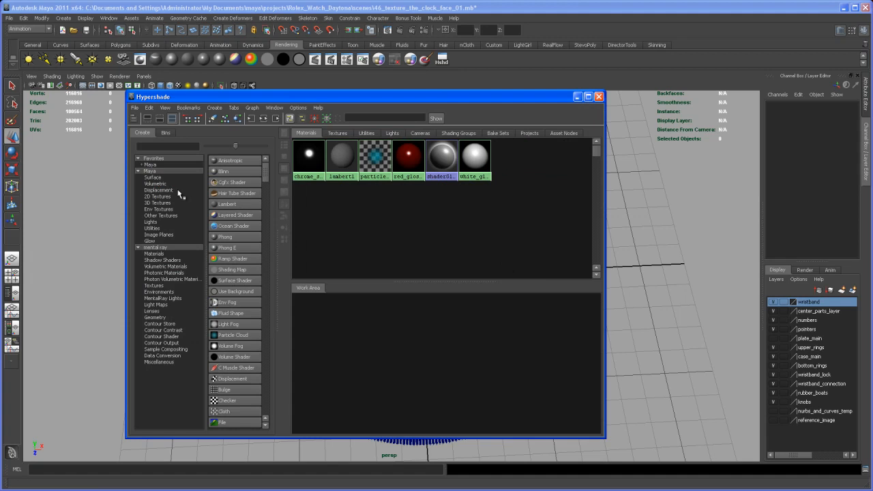
left_click(220, 281)
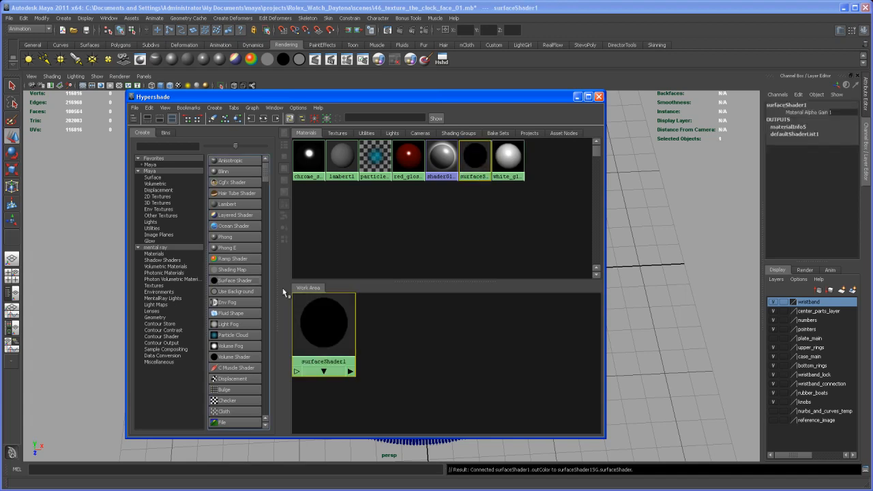
double_click(333, 330)
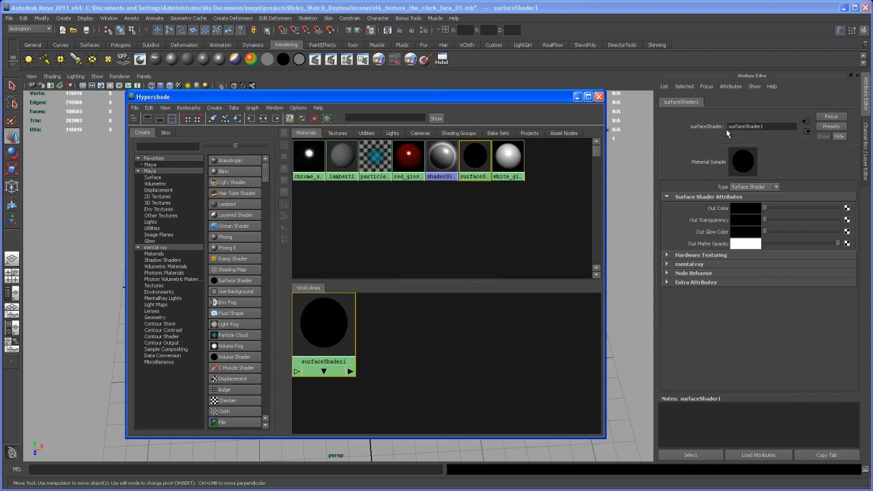
left_click(599, 96)
Step: Select the whole tick mark ring with all the lettering, and clear the selection again
middle_click_drag(458, 273, 480, 255, "alt")
right_click_drag(480, 255, 424, 218, "alt")
right_click_drag(376, 199, 400, 187)
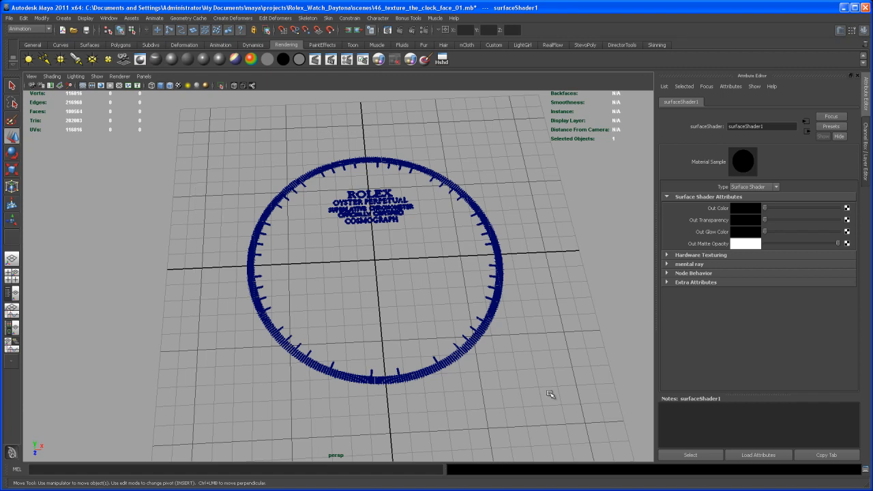
left_click_drag(547, 390, 547, 391)
right_click_drag(500, 273, 570, 456)
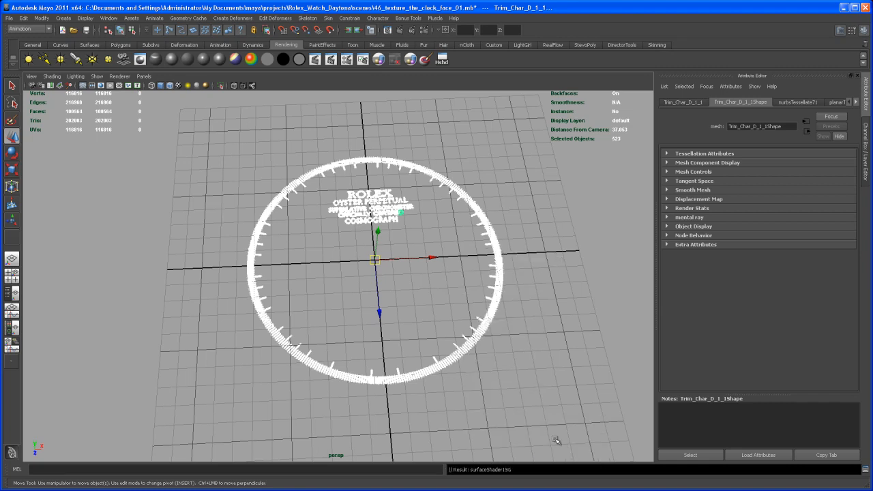
left_click(525, 354)
left_click_drag(525, 354, 493, 337, "alt")
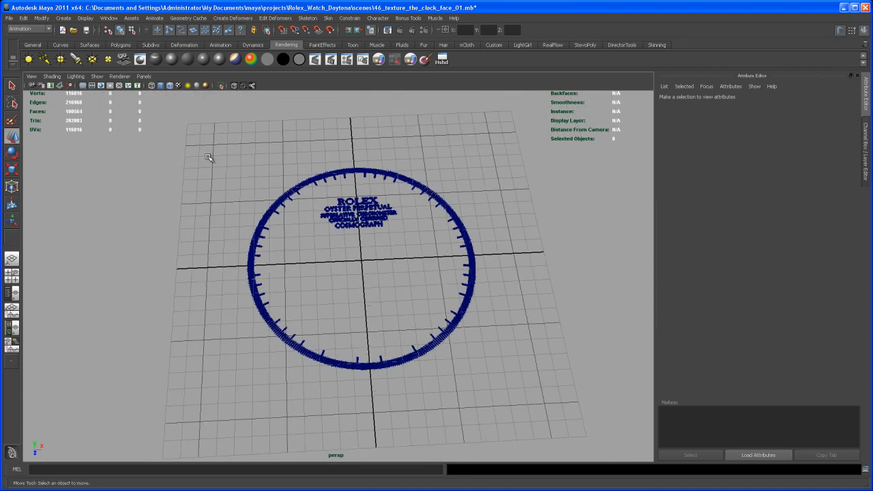
Step: Bring back the layer list and make the reference_image layer visible again
middle_click_drag(425, 299, 443, 306, "alt")
left_click_drag(448, 316, 425, 308, "alt")
middle_click_drag(426, 307, 425, 292, "alt")
scroll(425, 293, "up", 2)
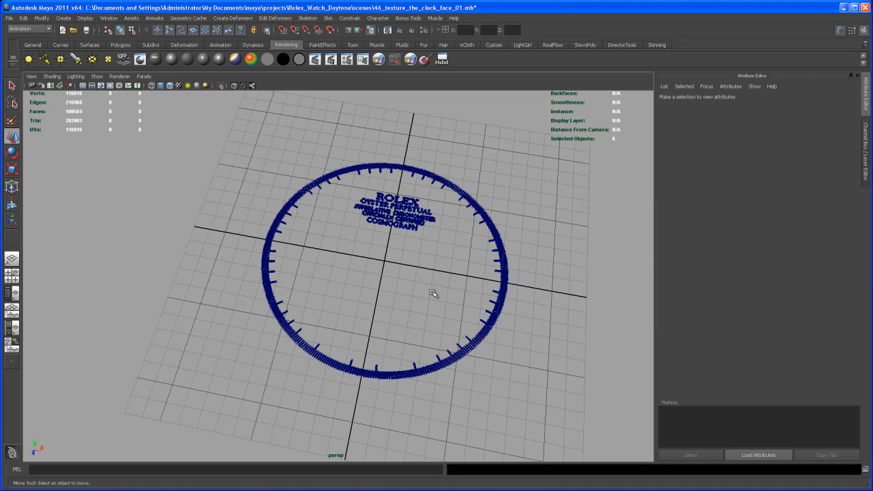
left_click(866, 153)
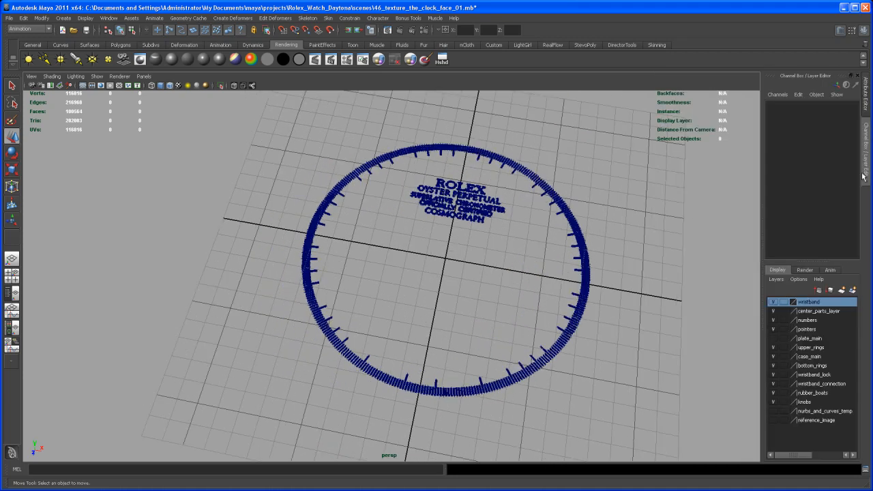
left_click(774, 421)
Step: Examine the tick mark ring and lettering against the watch reference image from several perspective angles
middle_click_drag(540, 413, 550, 355, "alt")
left_click_drag(549, 355, 553, 343, "alt")
mouse_move(553, 343)
middle_mouse_down("alt")
mouse_move(550, 382)
mouse_move(549, 336)
mouse_move(558, 334)
middle_mouse_up("alt")
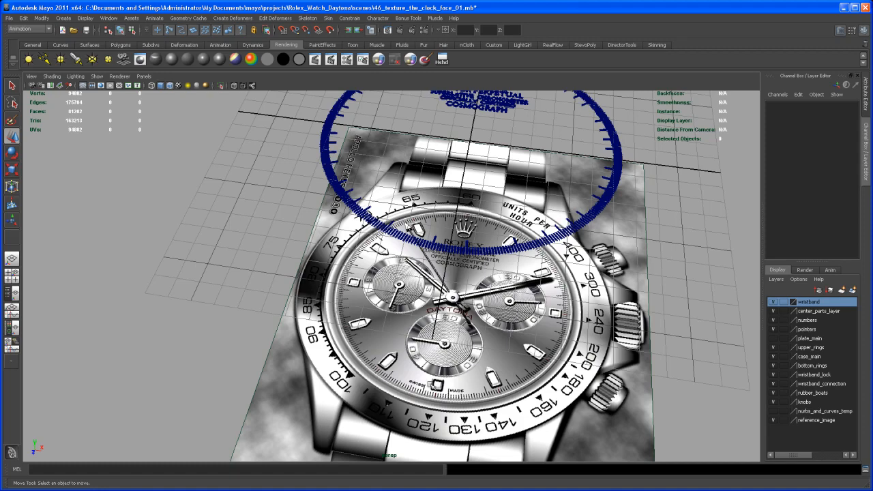
right_click_drag(487, 347, 471, 316, "alt")
middle_click_drag(469, 314, 438, 375, "alt")
right_click_drag(437, 375, 444, 368, "alt")
middle_click_drag(444, 369, 429, 399, "alt")
right_click_drag(427, 368, 444, 351, "alt")
middle_click_drag(444, 351, 438, 360, "alt")
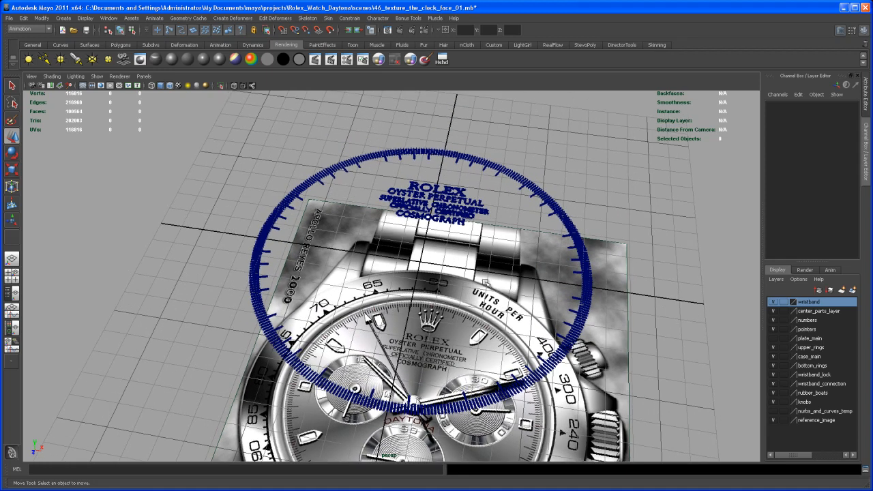
right_click_drag(463, 274, 469, 274, "alt")
middle_click_drag(470, 275, 478, 263, "alt")
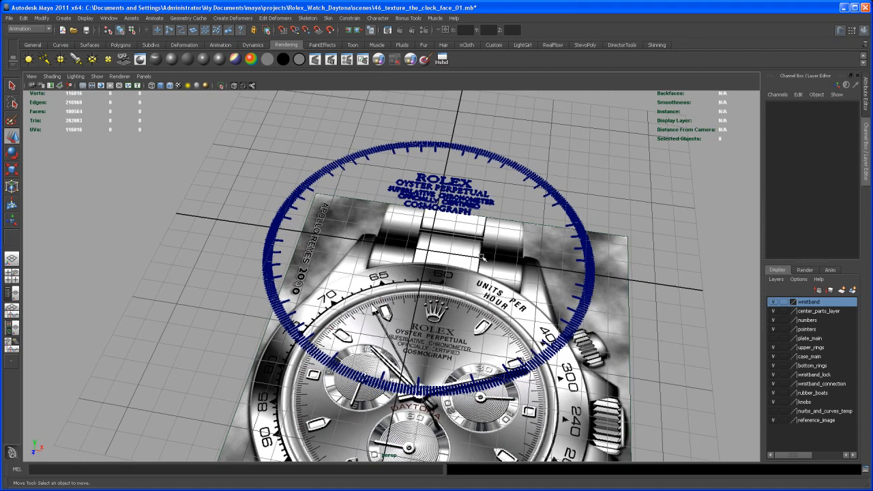